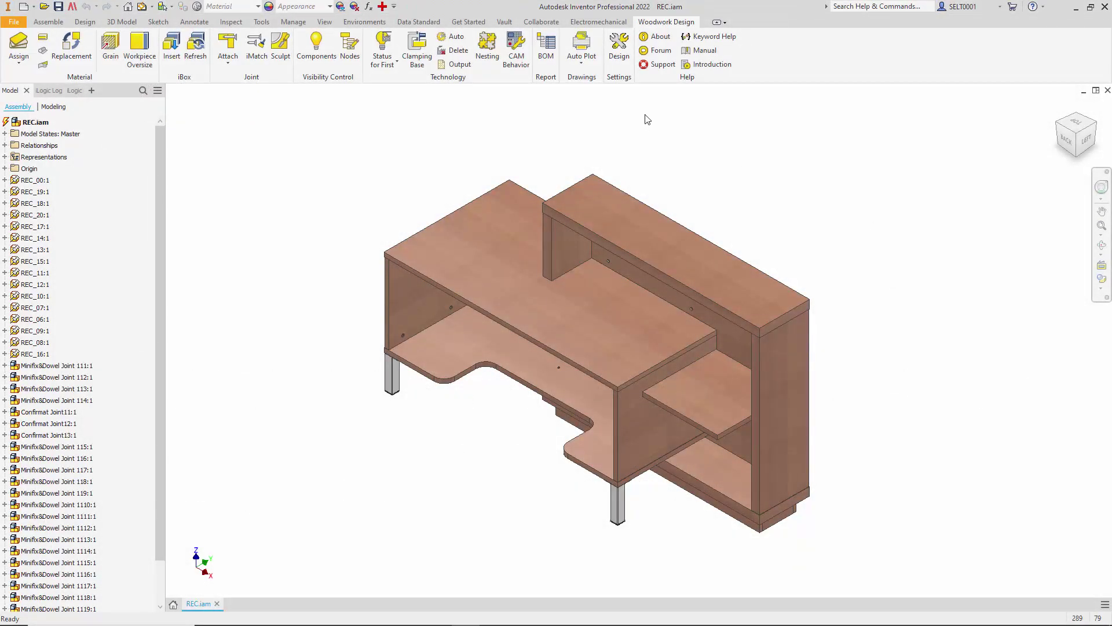
- Open the Label with Bar Codes V3 template and confirm its Label sheet is 105 × 75 mm landscape
left_click(579, 41)
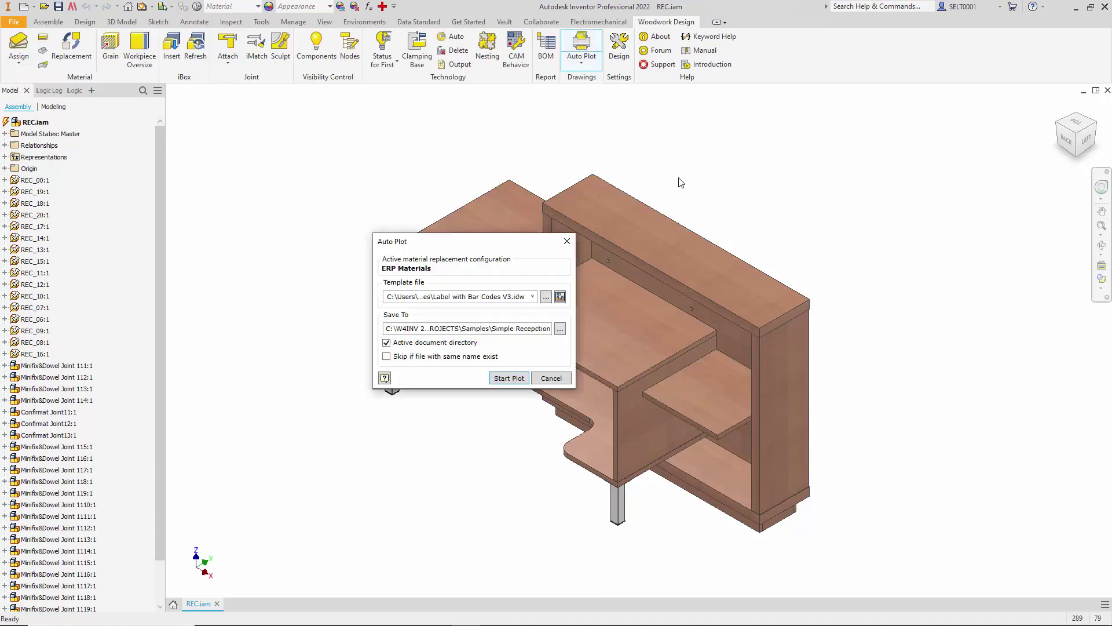
left_click(560, 297)
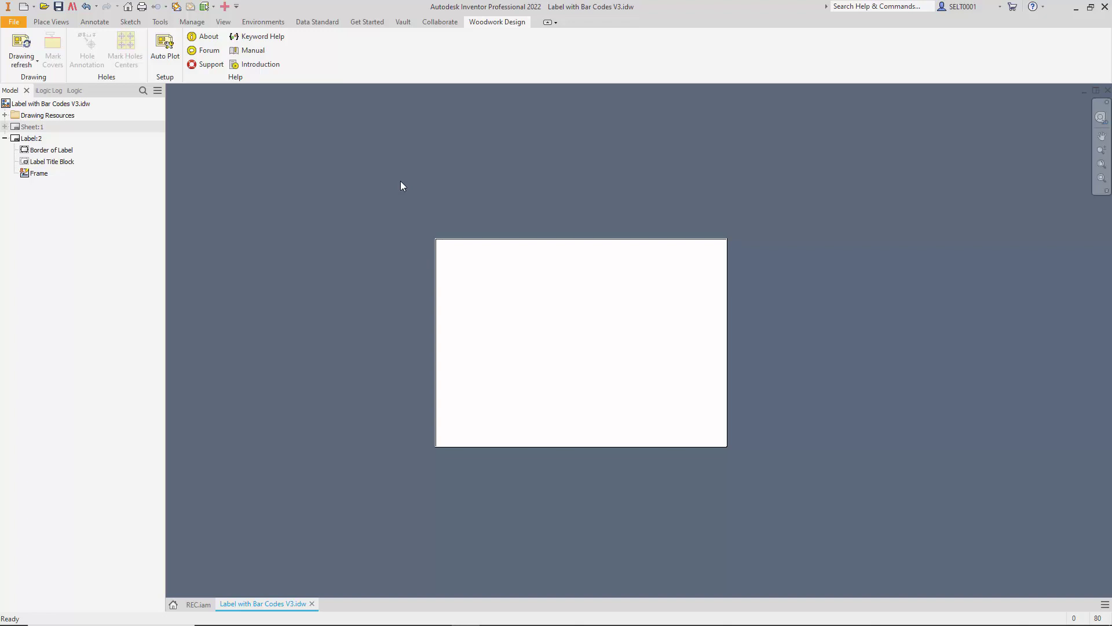
left_click(29, 139)
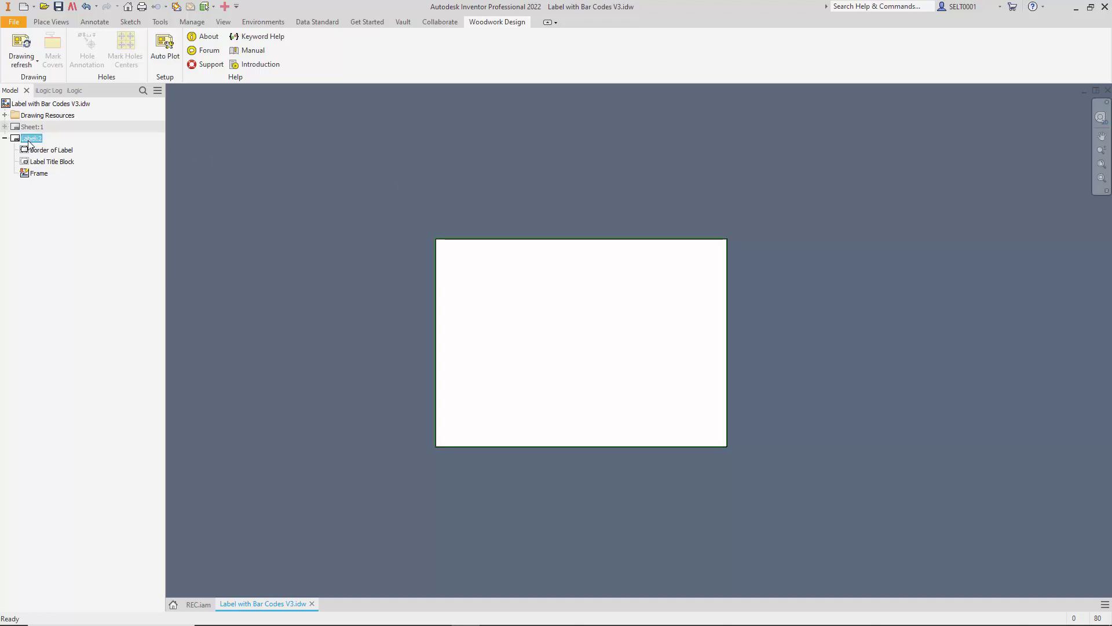
right_click(29, 141)
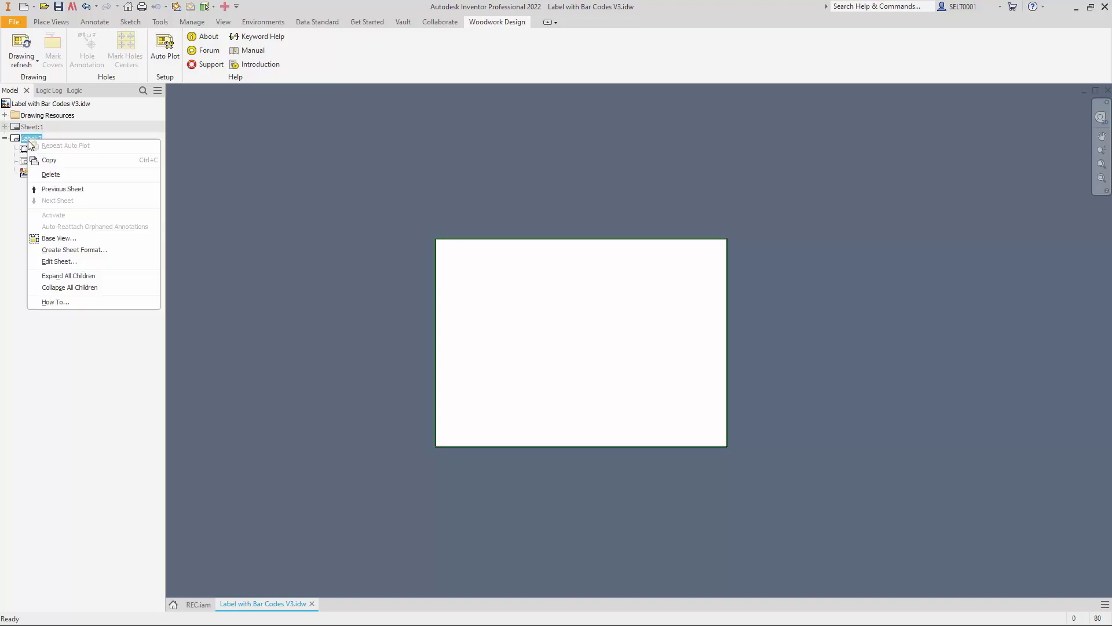
left_click(58, 262)
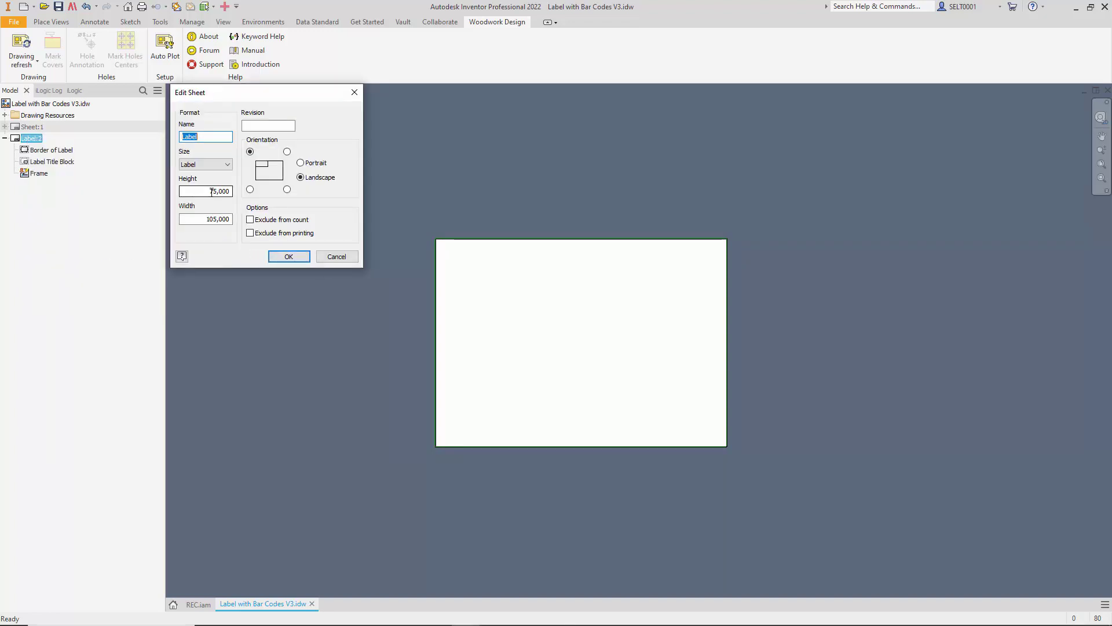
left_click(294, 260)
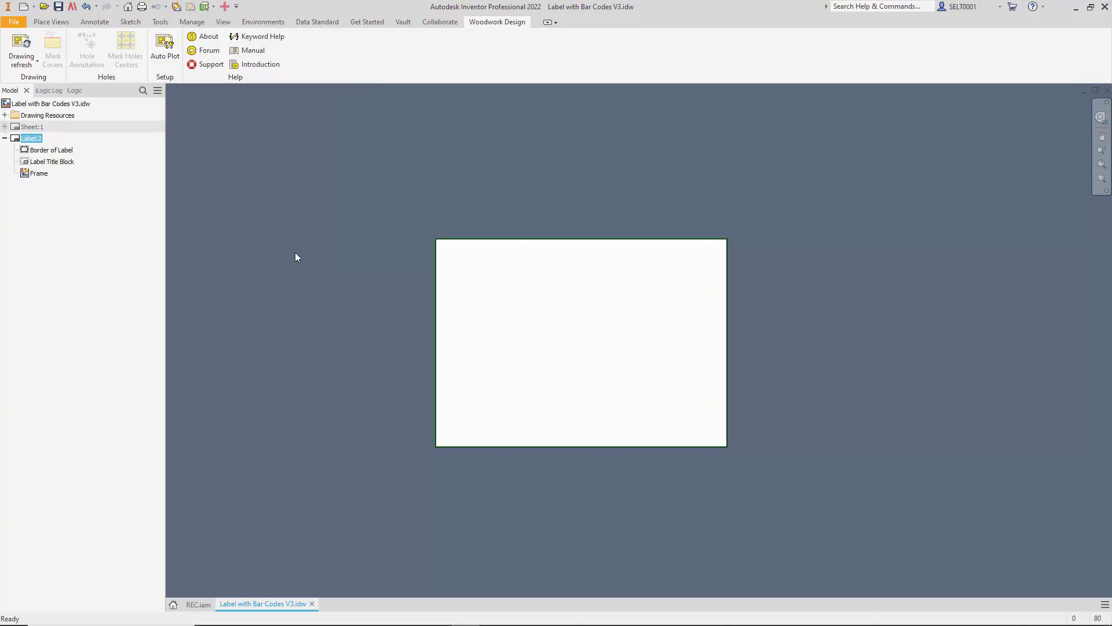
- Review the Part output area and Edge Band label symbol, then open the Symbols V14.idw template
left_click(174, 51)
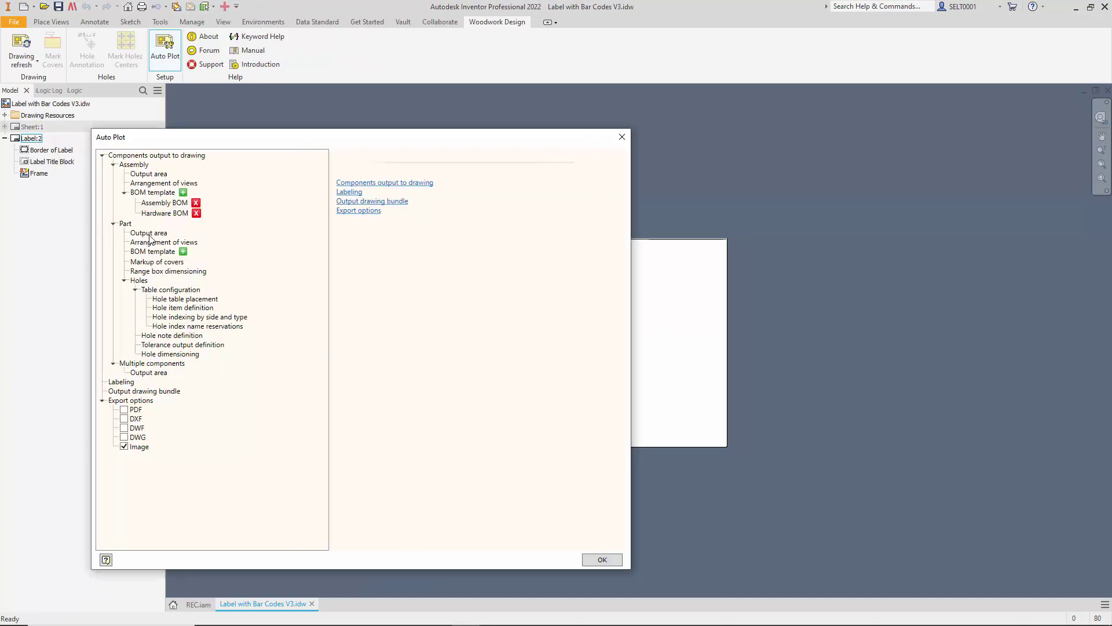
left_click(149, 232)
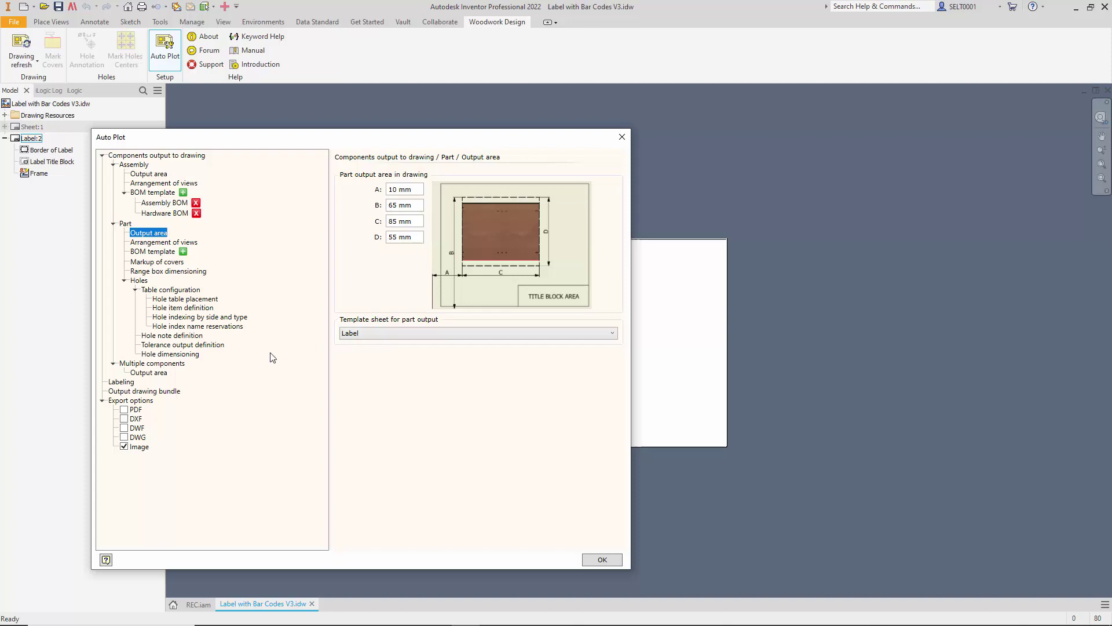
left_click(126, 384)
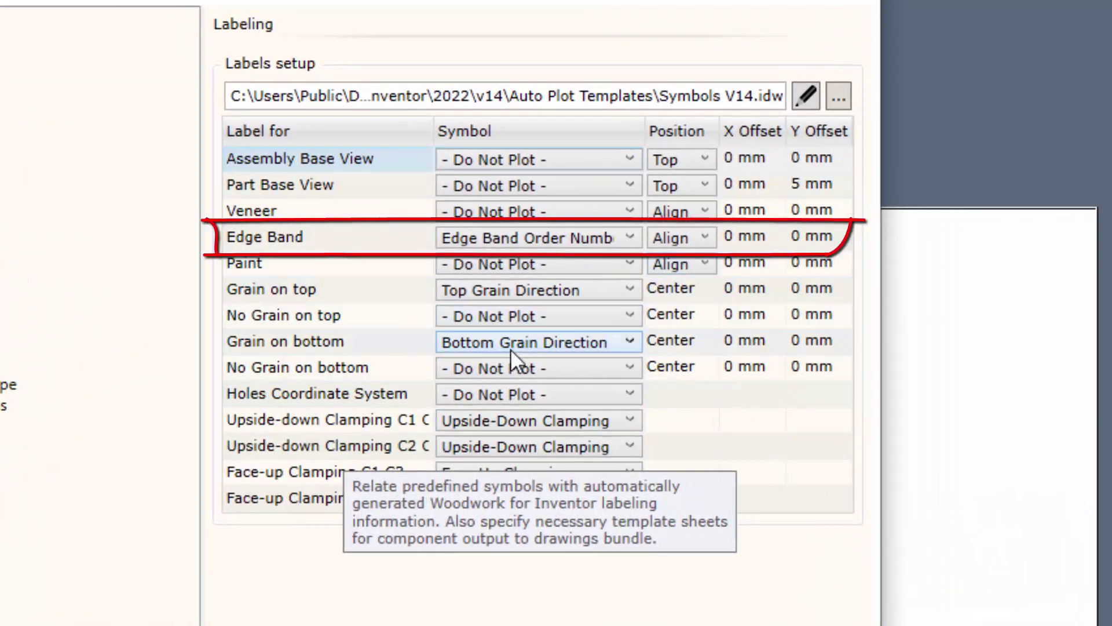
left_click(531, 238)
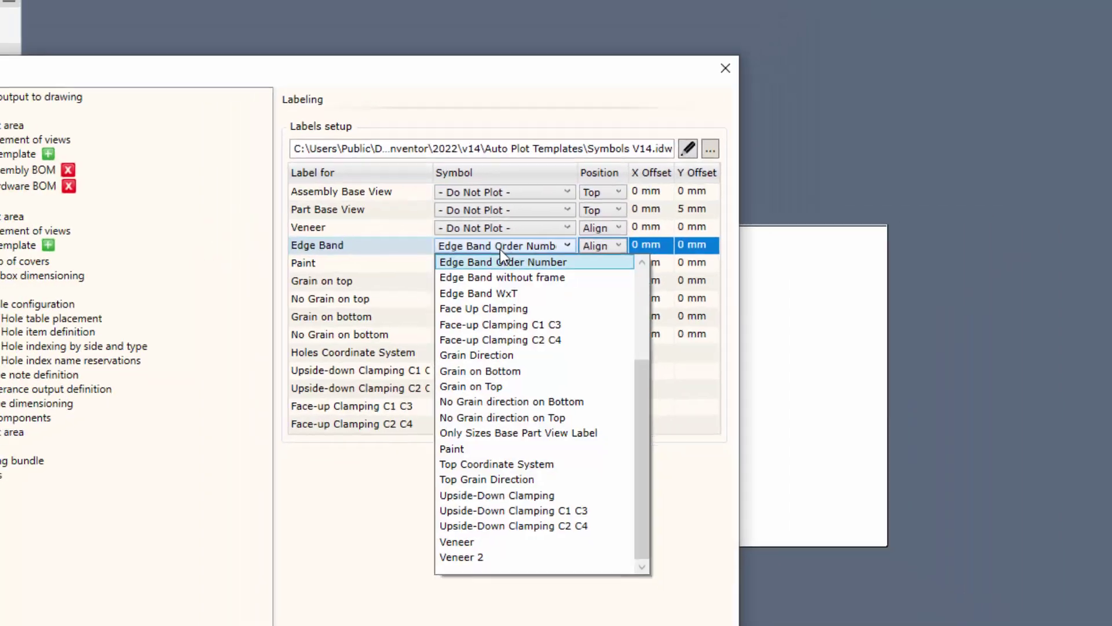
left_click(502, 262)
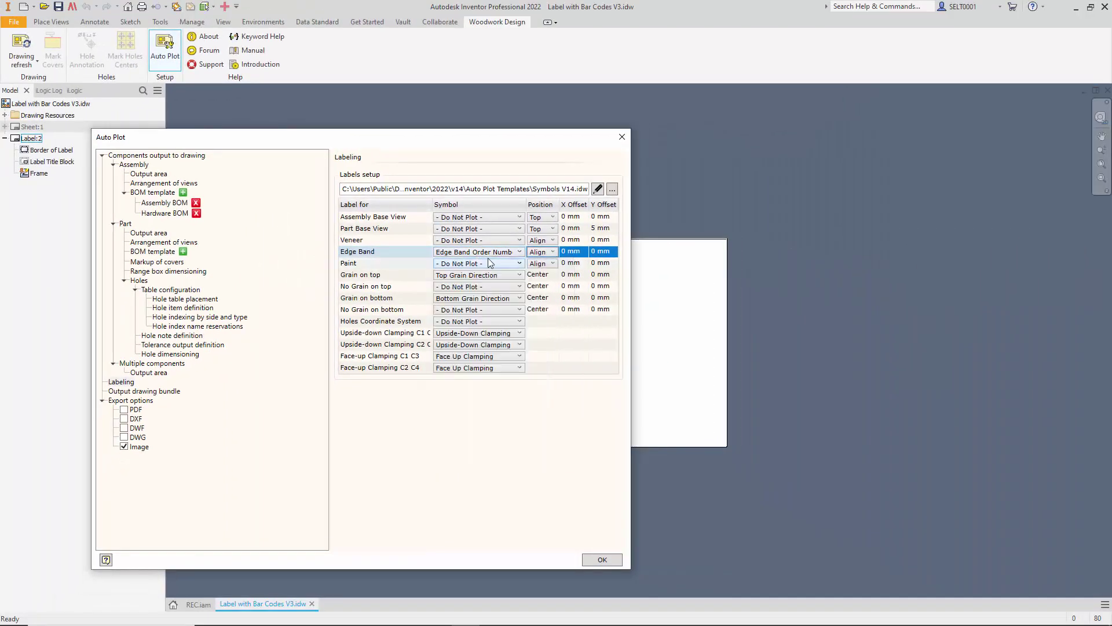
left_click(598, 190)
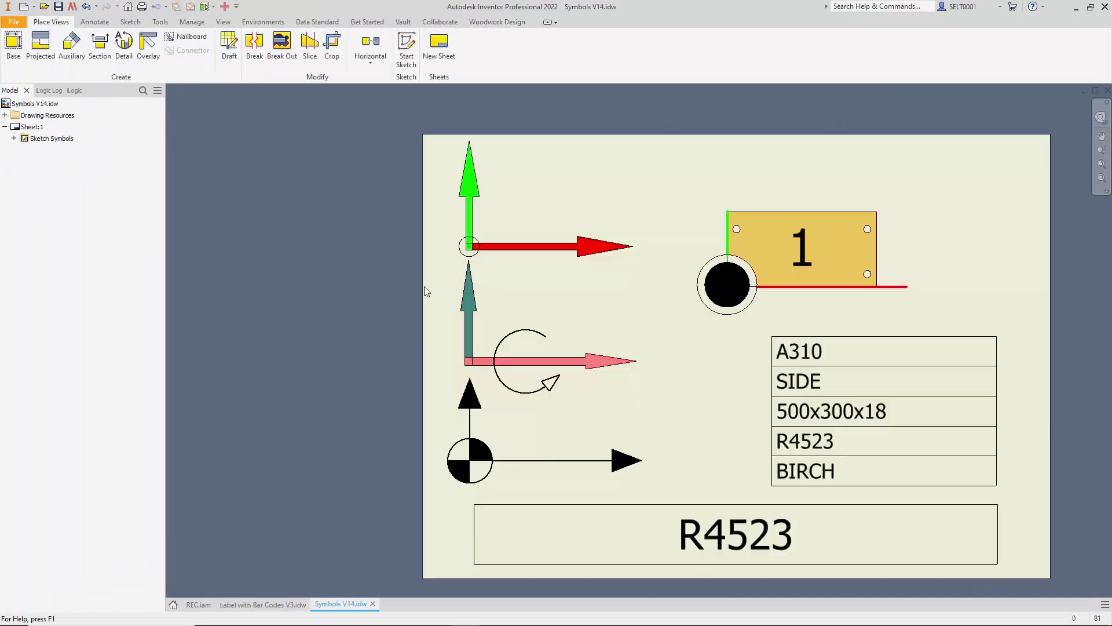
- Edit the Edge Band Order Number sketch symbol to inspect its {Item.Order} text
left_click(6, 116)
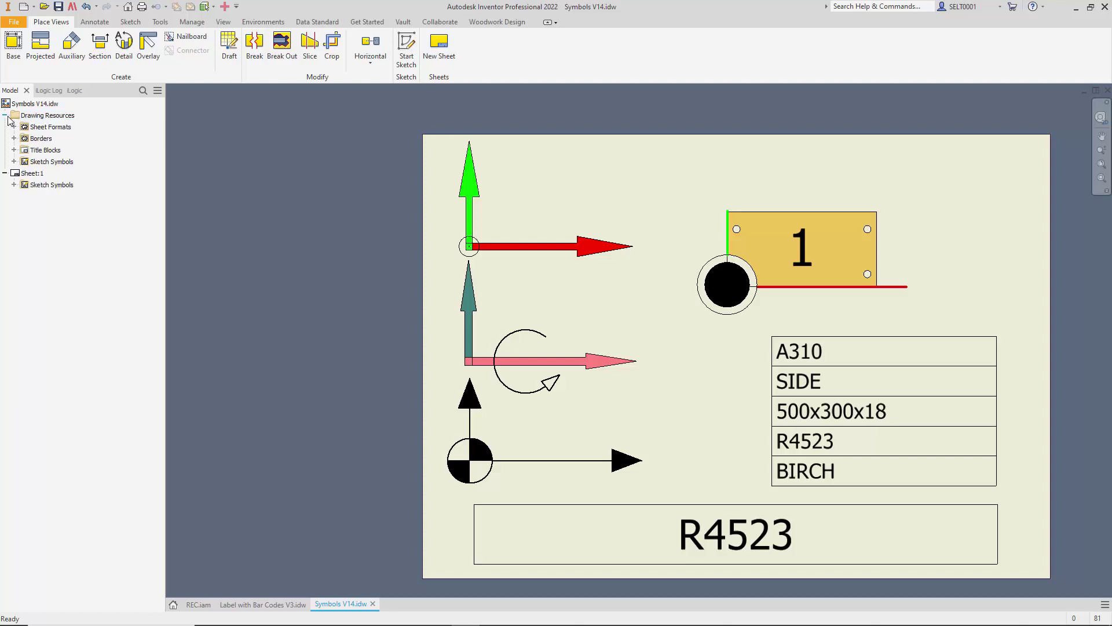
left_click(15, 162)
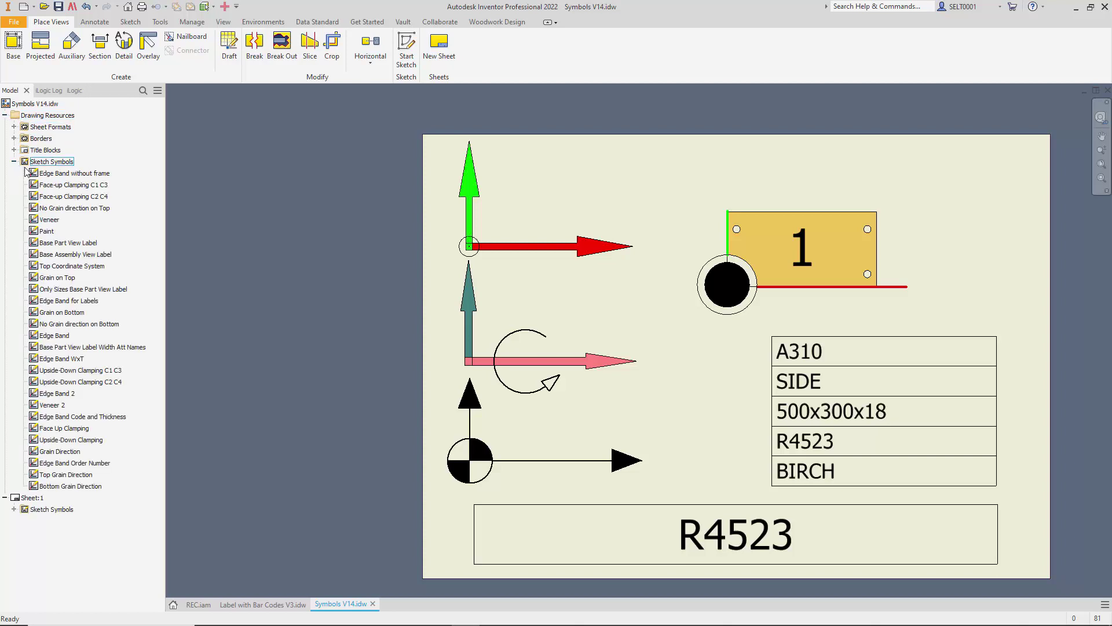
left_click(70, 464)
right_click(71, 464)
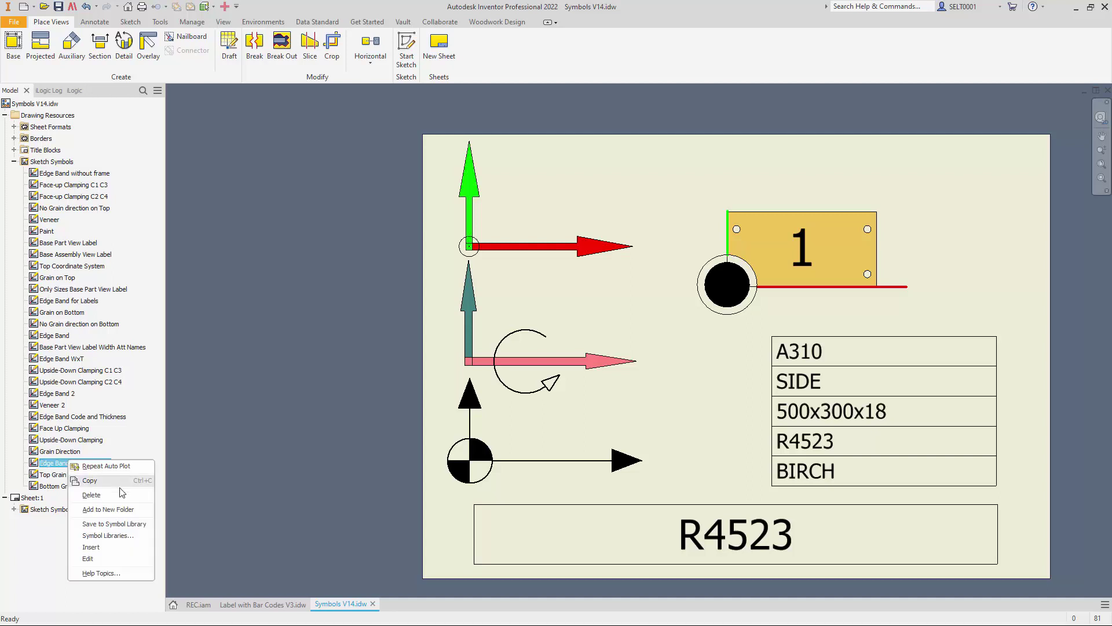
left_click(90, 559)
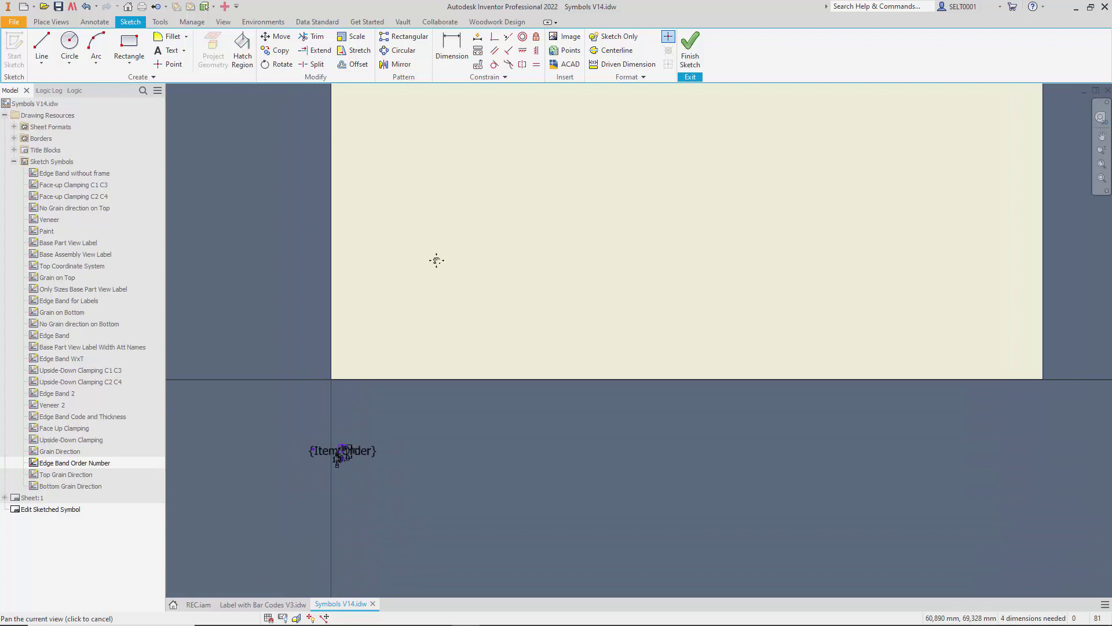
scroll(345, 440, "up", 3)
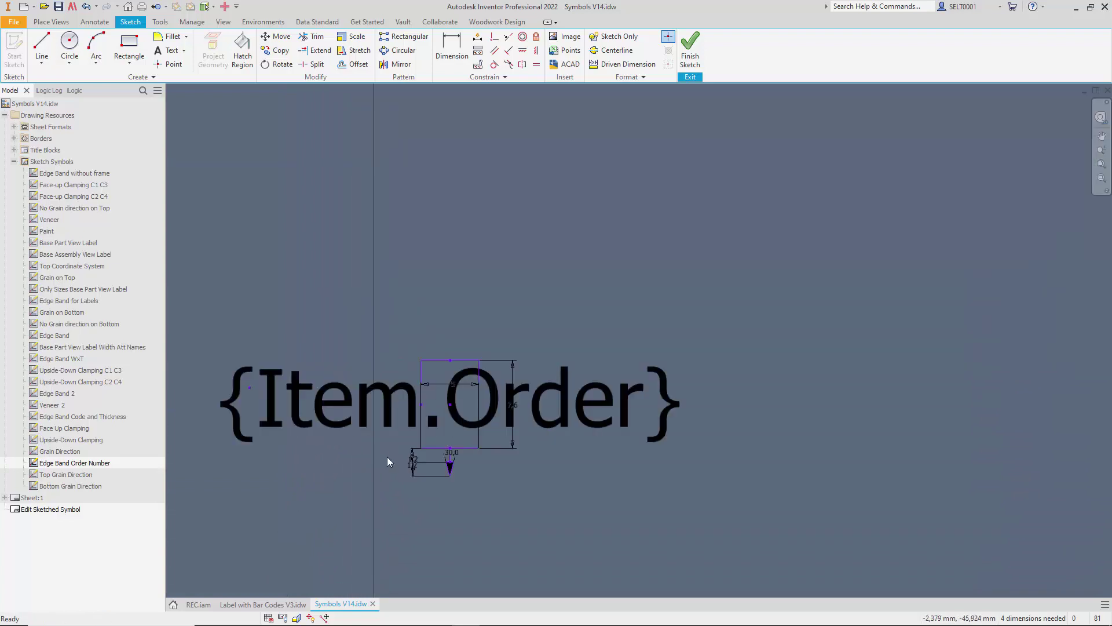
middle_click_drag(390, 462, 397, 472)
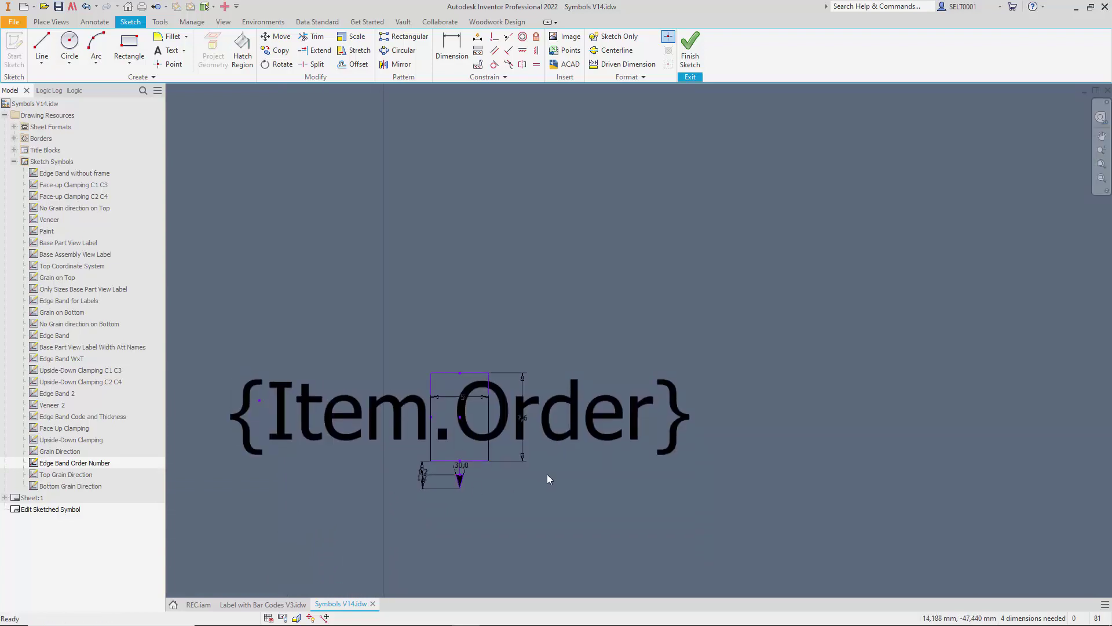
- Finish the symbol sketch, accept Yes, and close Symbols V14.idw
left_click(689, 58)
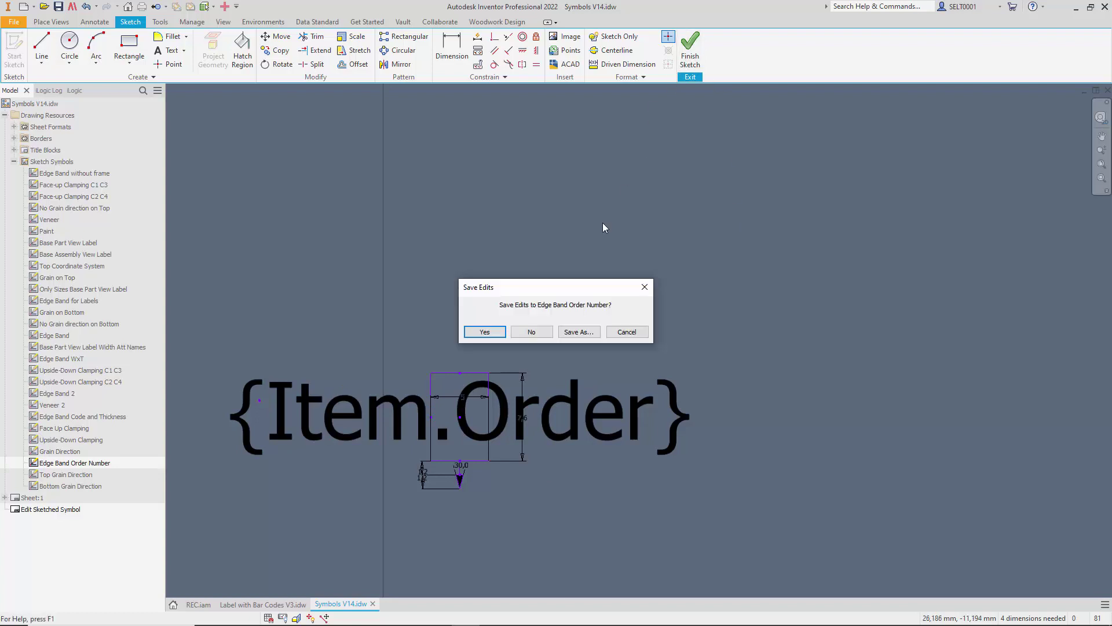
left_click(484, 331)
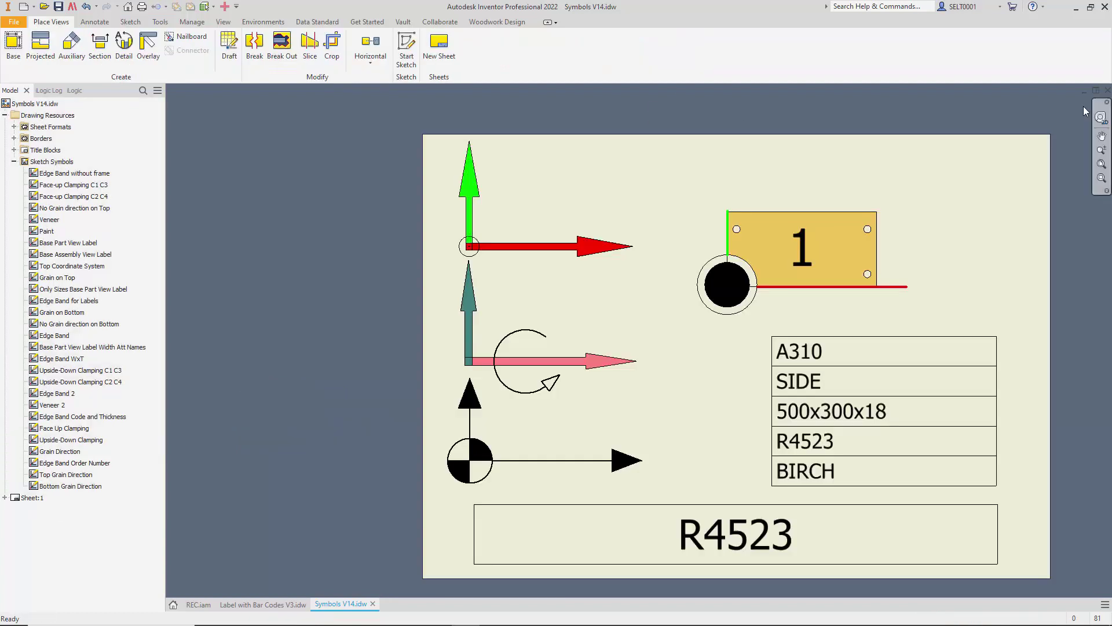
left_click(1108, 91)
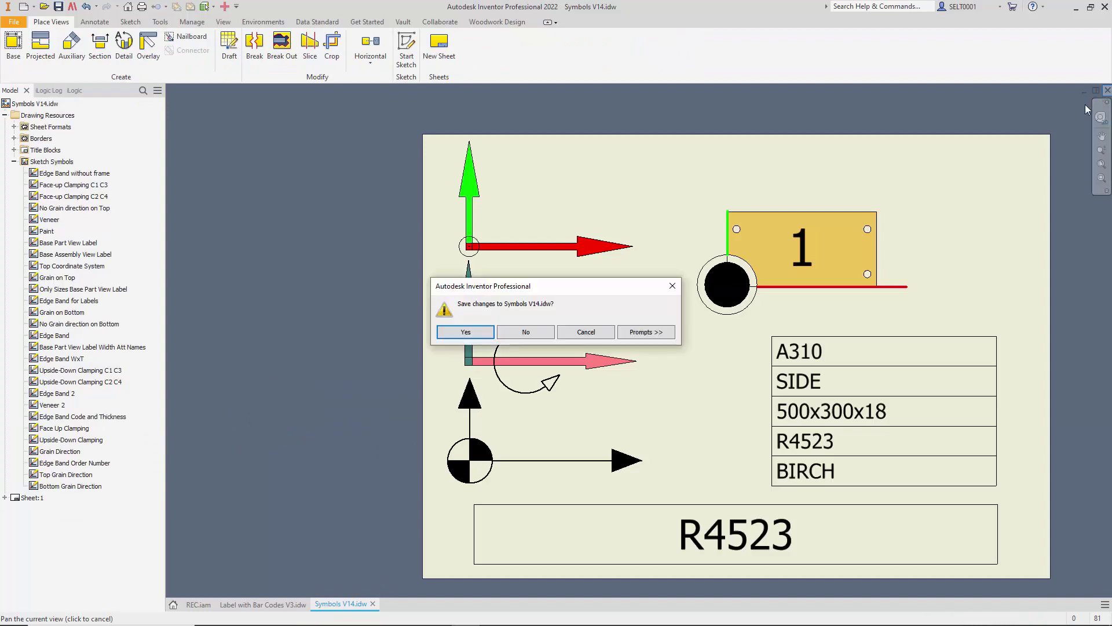
- Discard the Symbols V14.idw changes and review Auto Plot's label symbol assignments
left_click(520, 333)
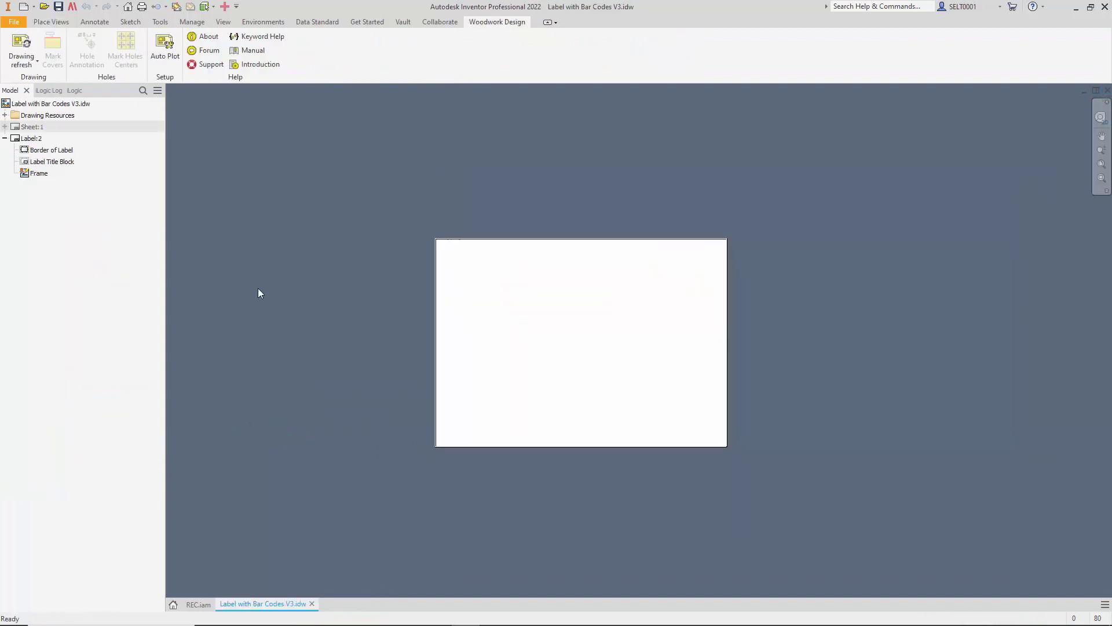
left_click(165, 50)
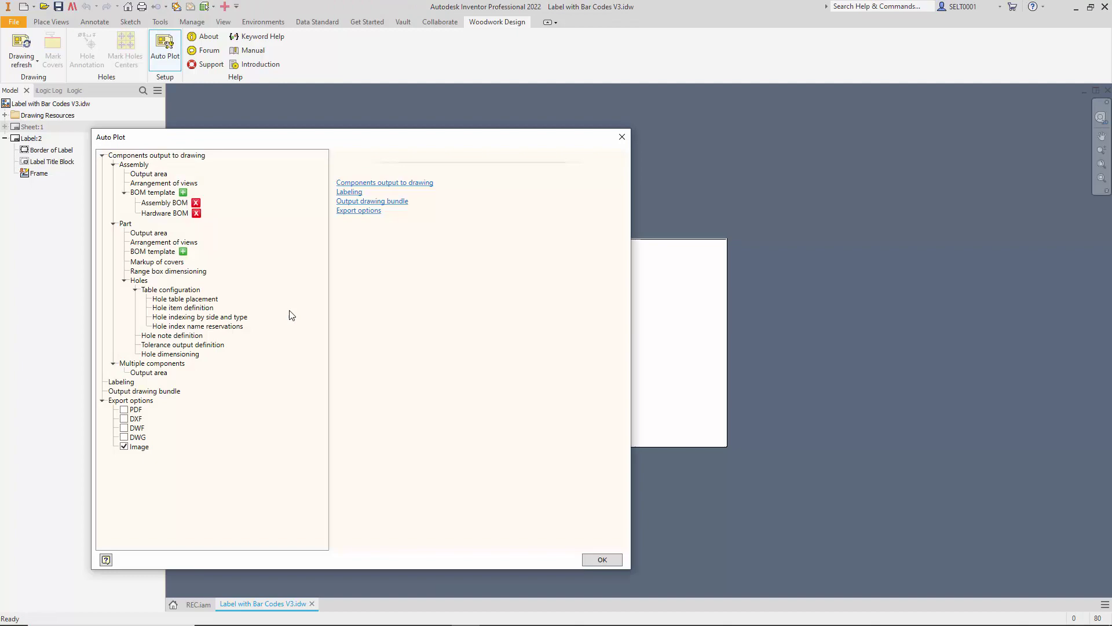
left_click(121, 381)
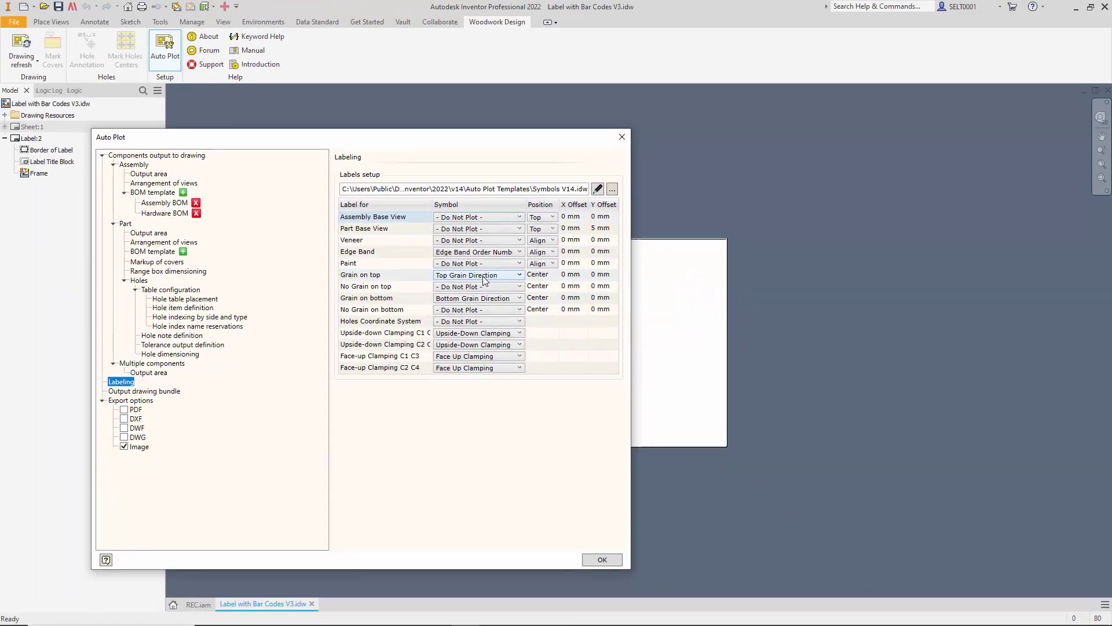
left_click(787, 369)
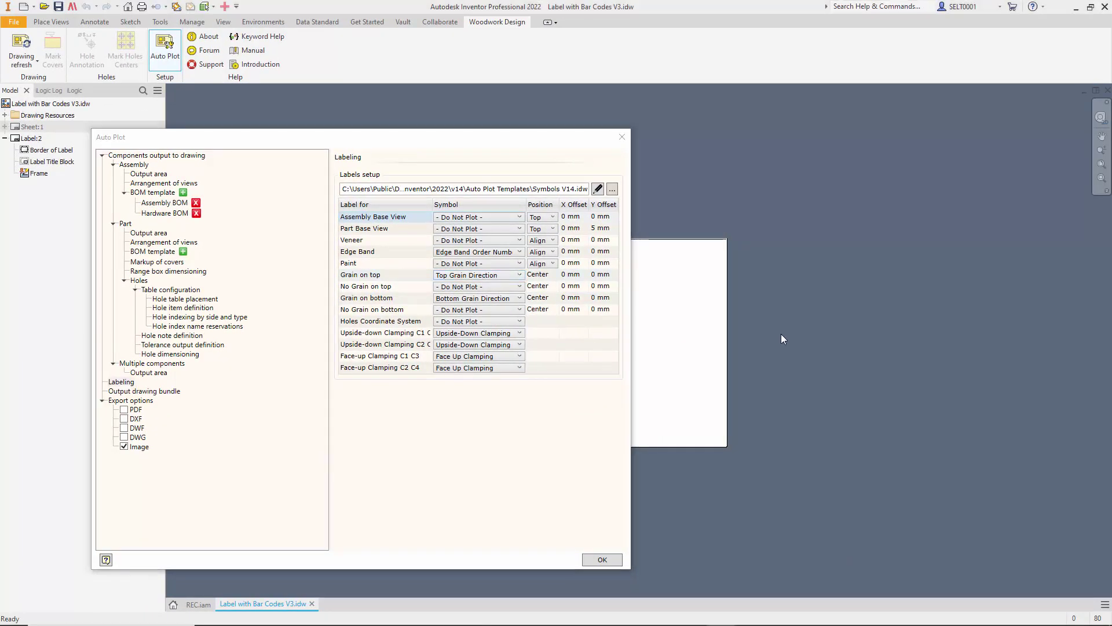
- Check the part view arrangement and export options, then start plotting
left_click(148, 242)
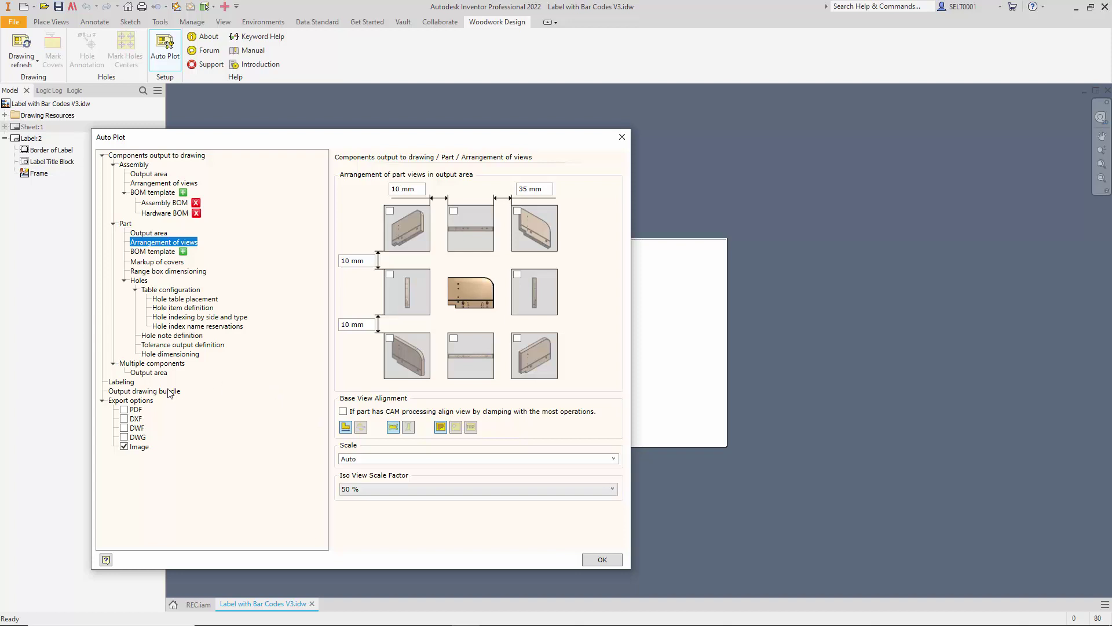
left_click(139, 401)
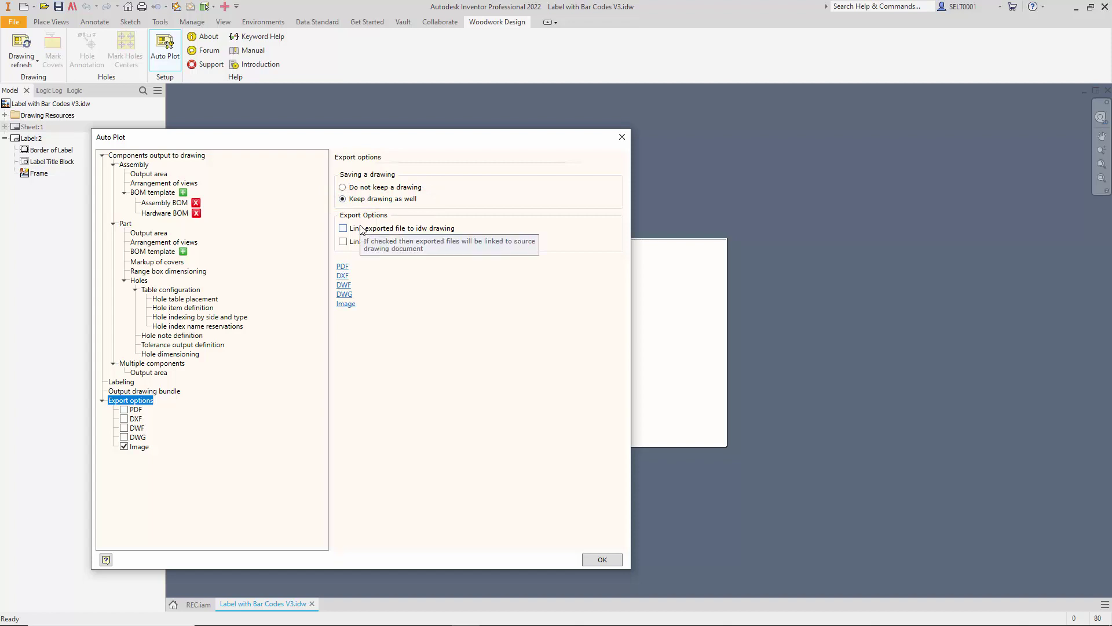
left_click(619, 561)
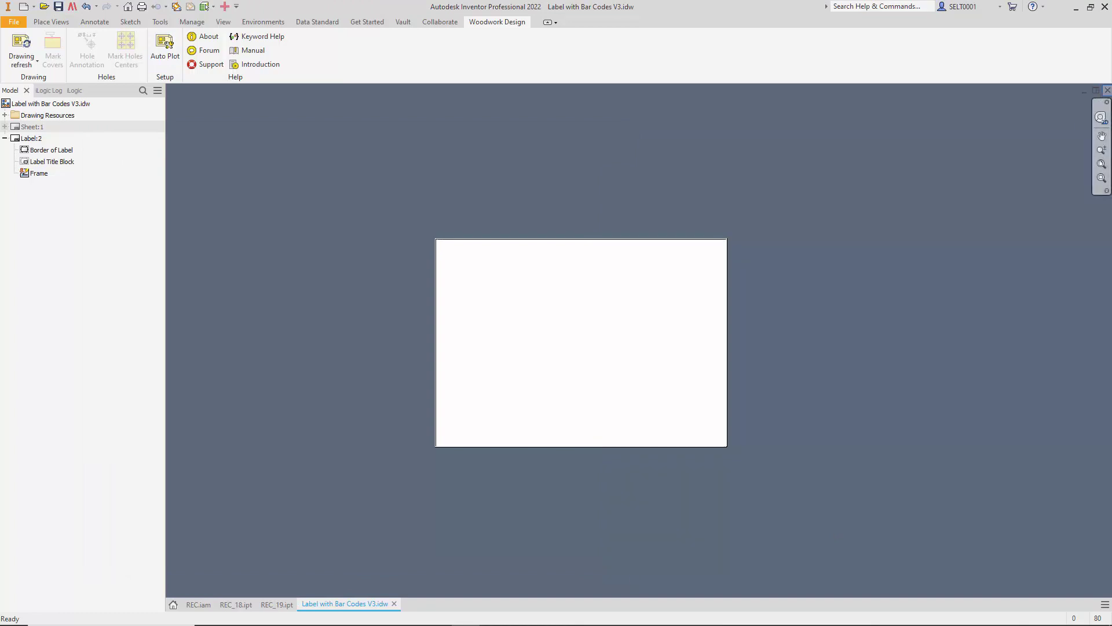
- Save the label drawing and plot REC_18's label drawing, overwriting the existing file
left_click(469, 333)
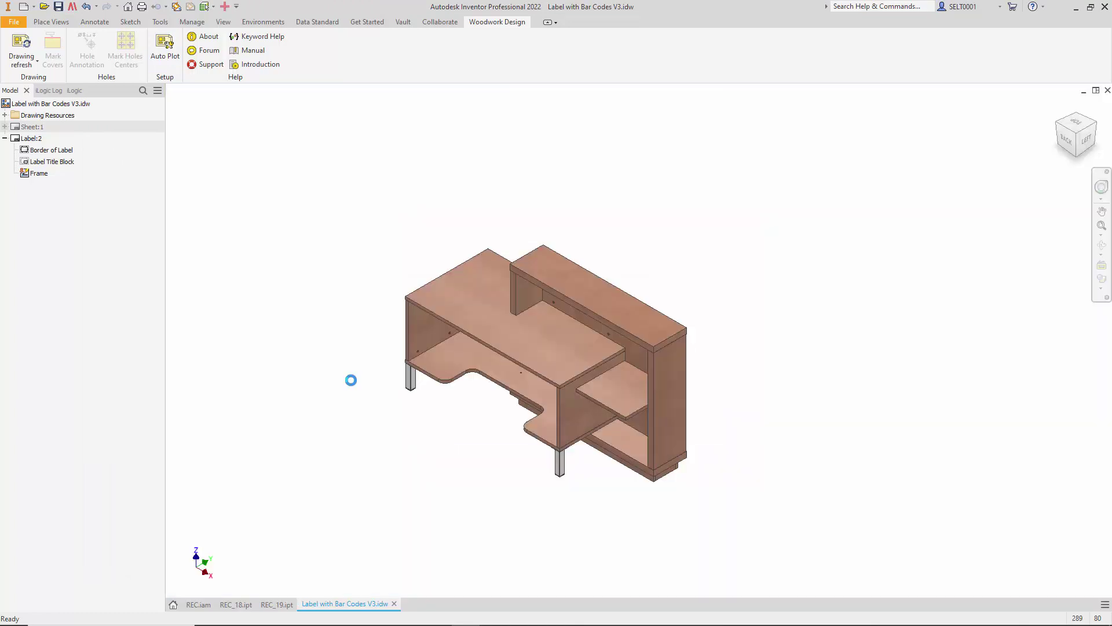
left_click(247, 604)
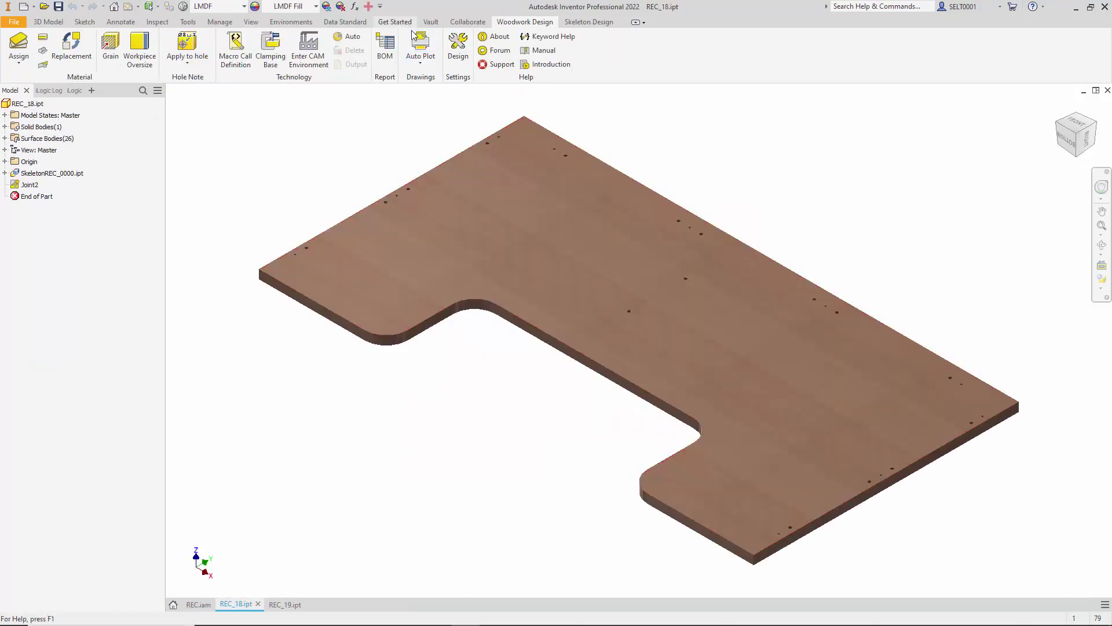
left_click(508, 380)
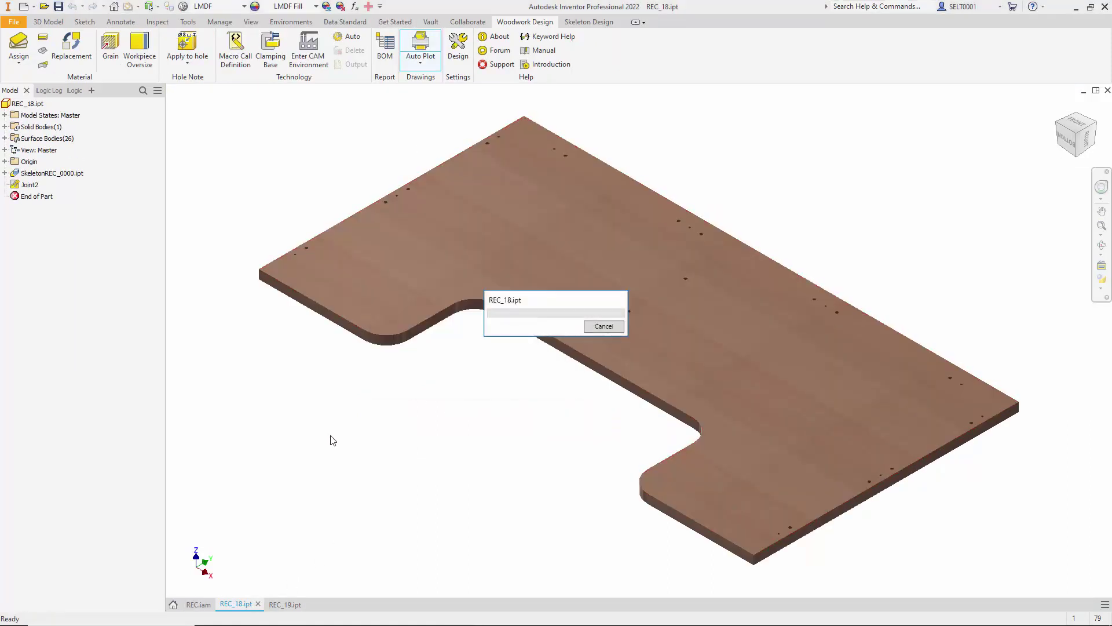
left_click(466, 334)
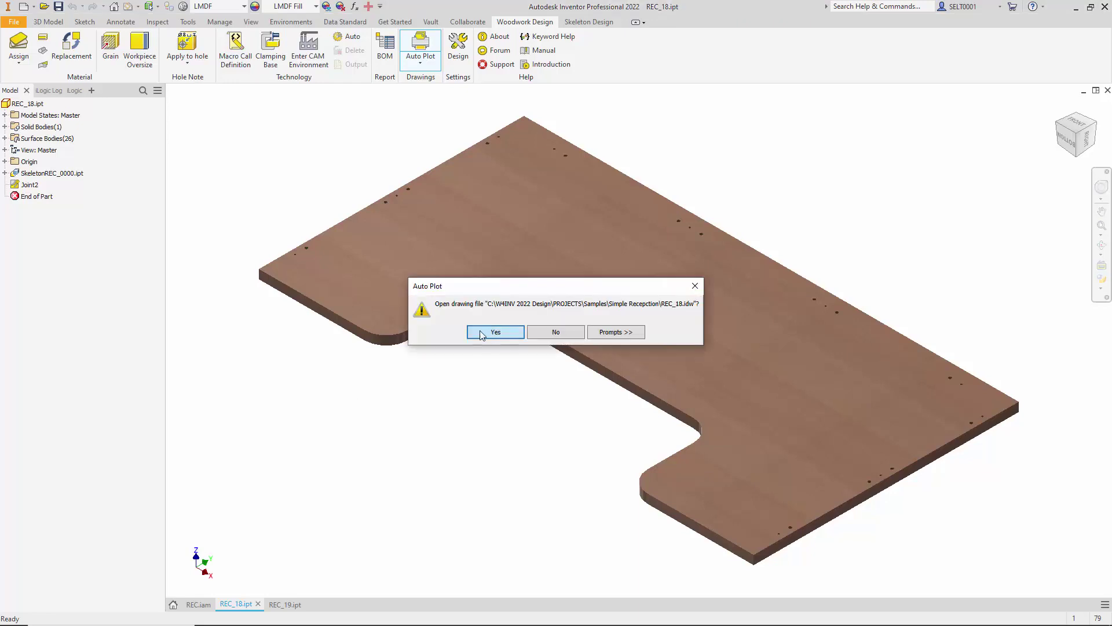
key("Return")
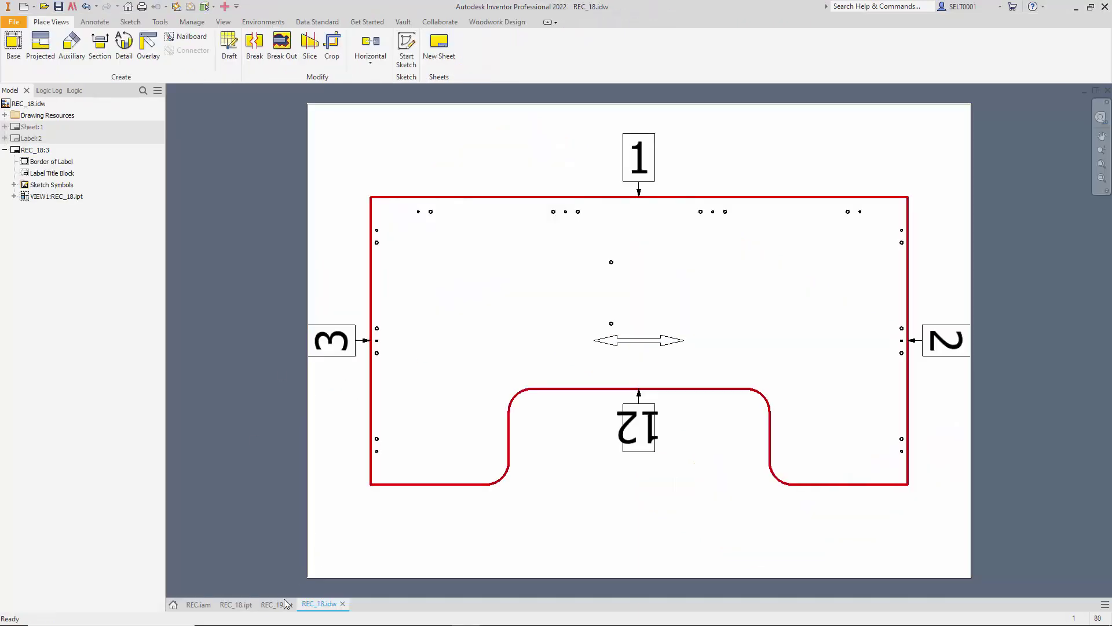
- Plot the label drawing for part REC_19 and open it
left_click(277, 604)
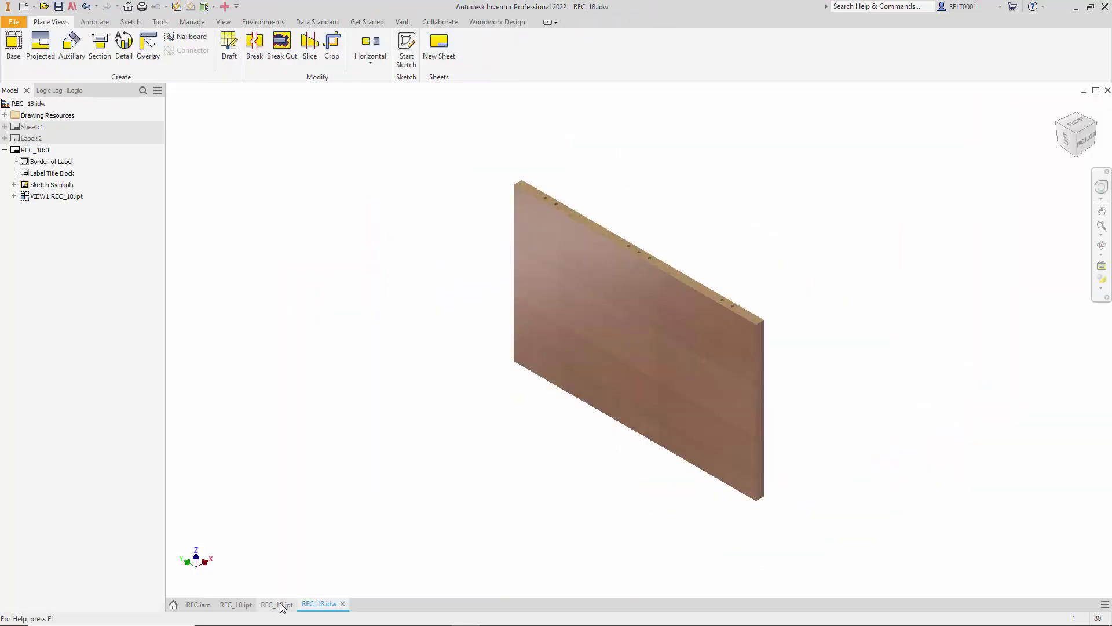
left_click(525, 21)
left_click(421, 49)
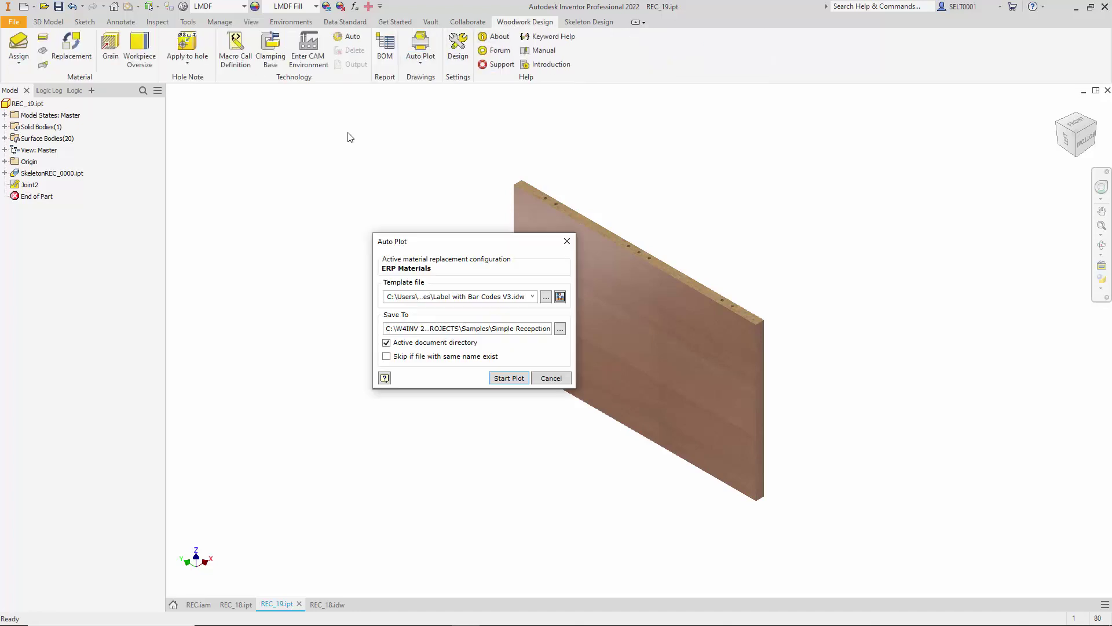
left_click(499, 379)
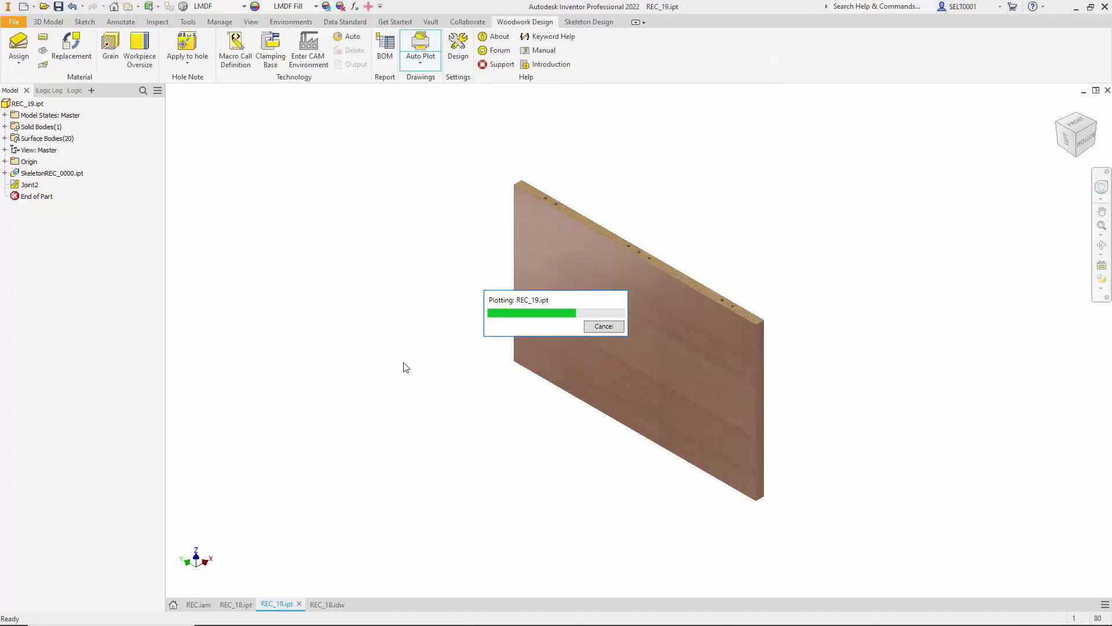
key("Return")
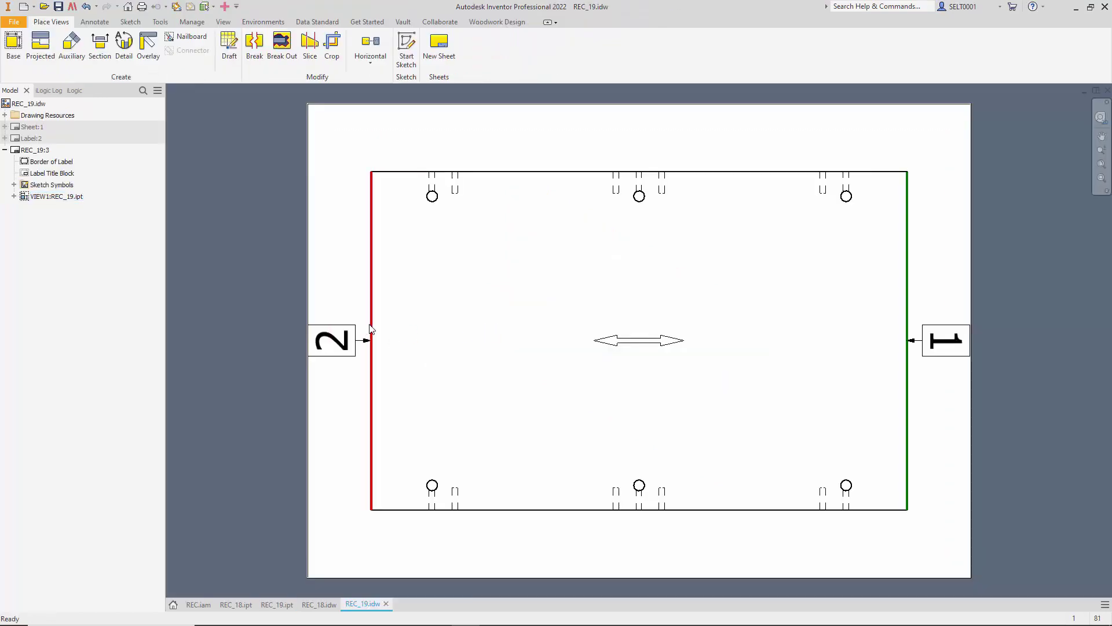
- Close the REC_19 and REC_18 label drawings without saving, returning to REC.iam's Auto Plot
left_click(1106, 91)
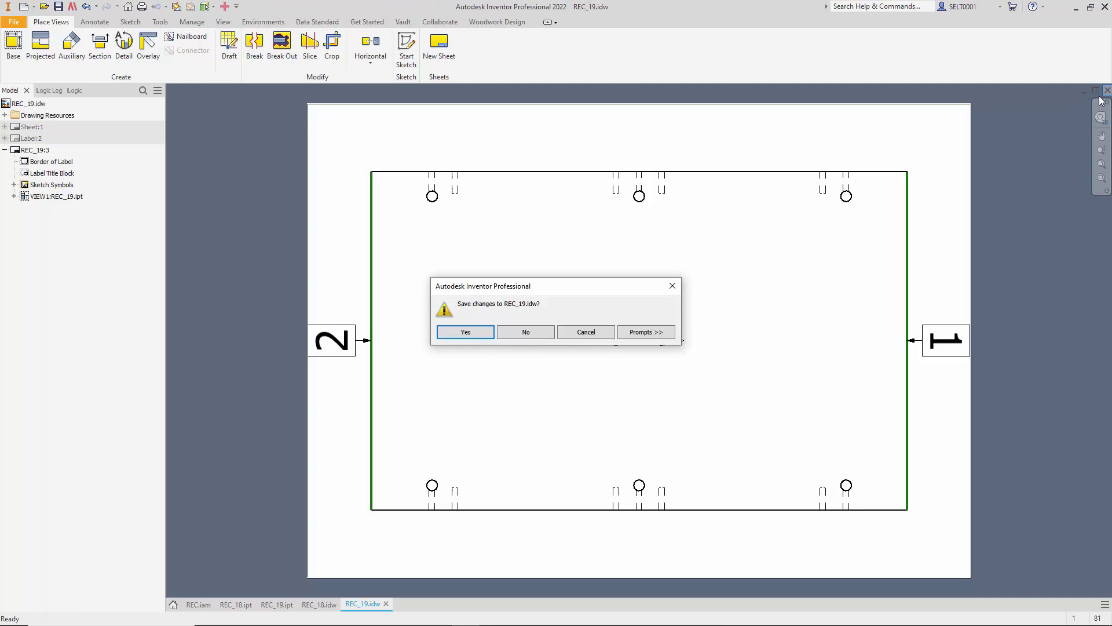
left_click(550, 341)
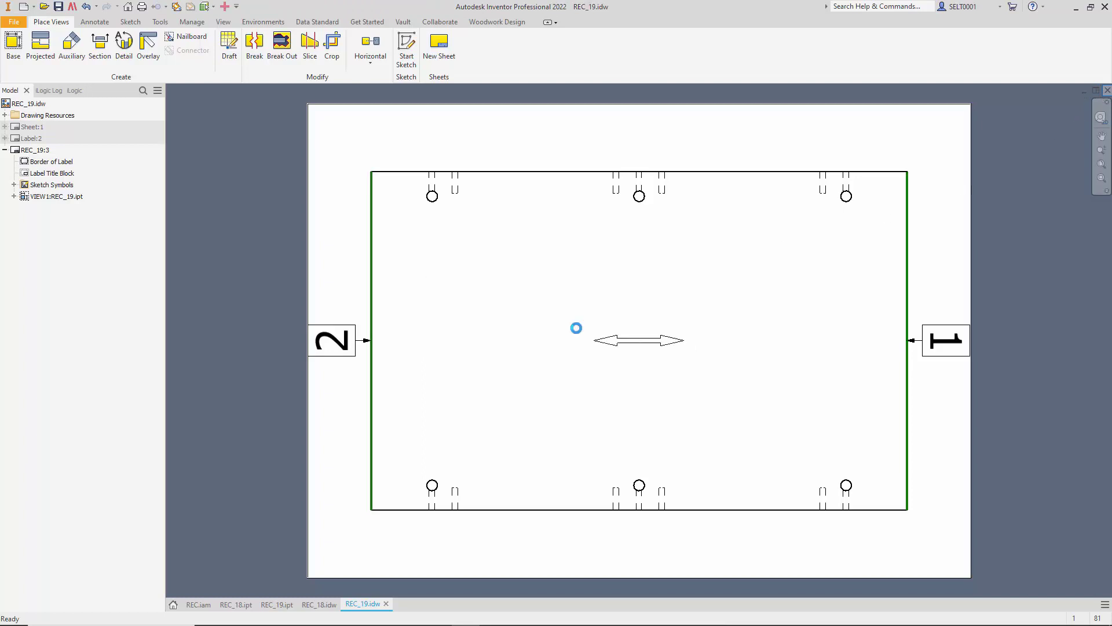
left_click(327, 604)
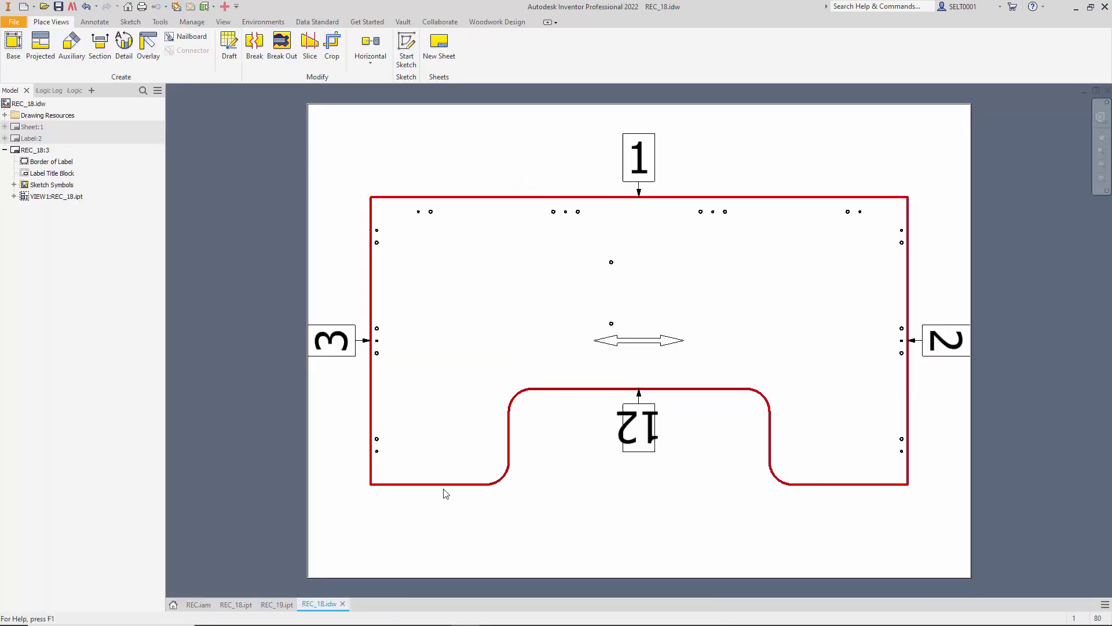
left_click(1108, 92)
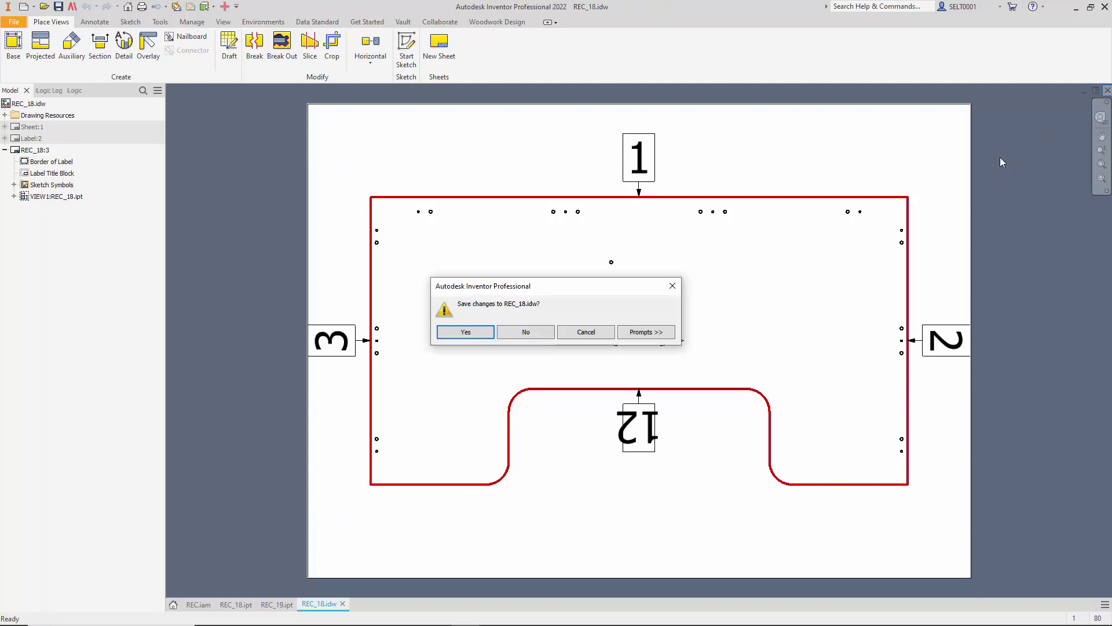
left_click(545, 338)
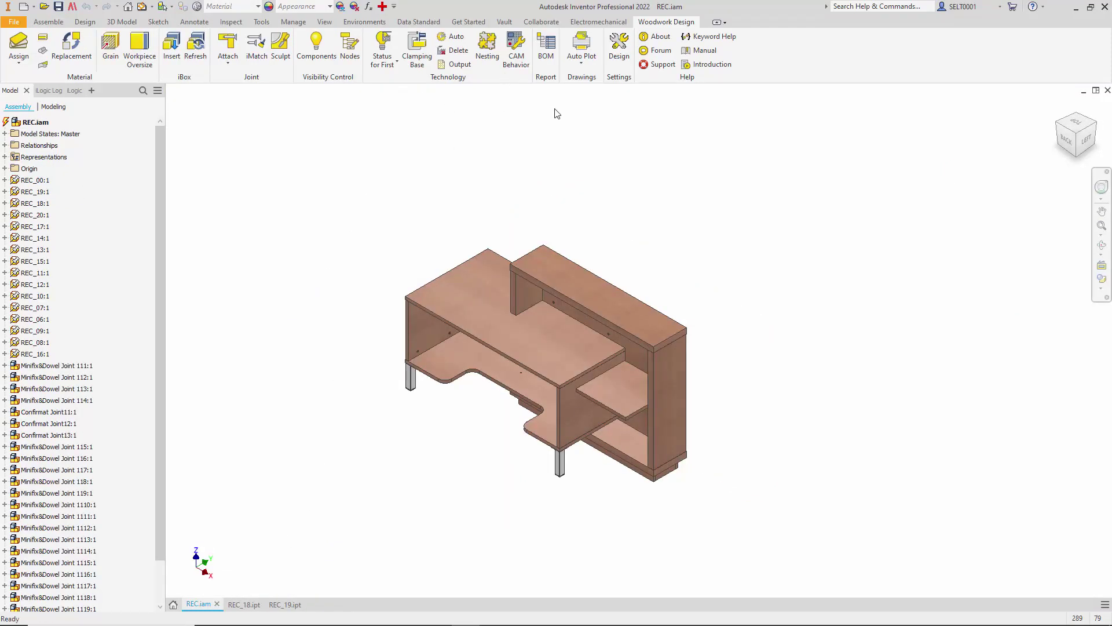
left_click(582, 43)
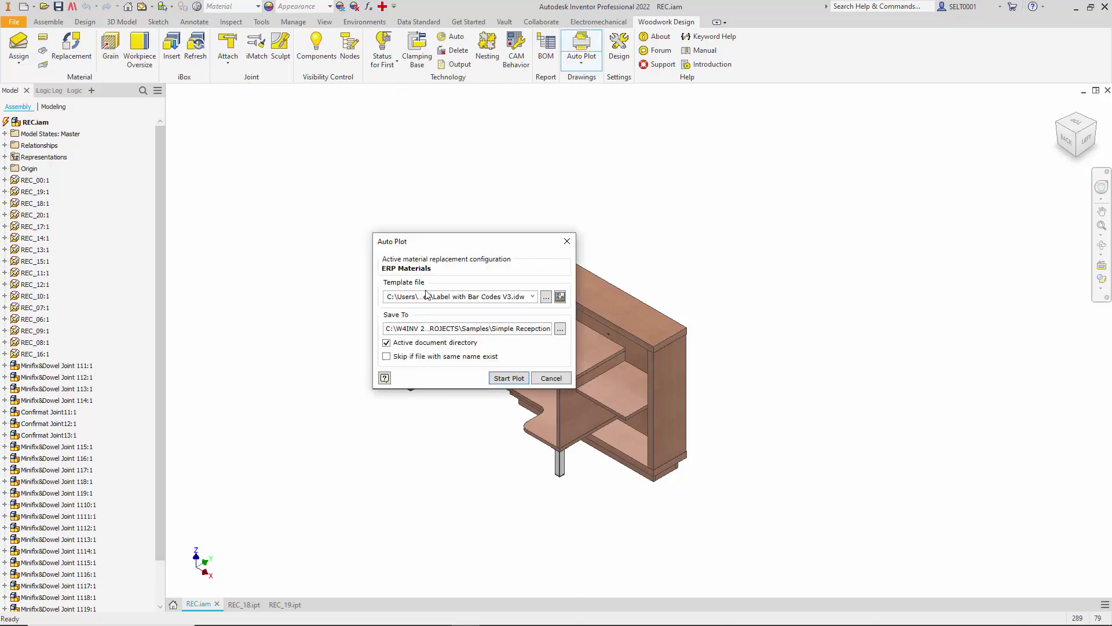
- In the label template's Auto Plot, choose Do not keep a drawing and enable embedded image export
left_click(560, 296)
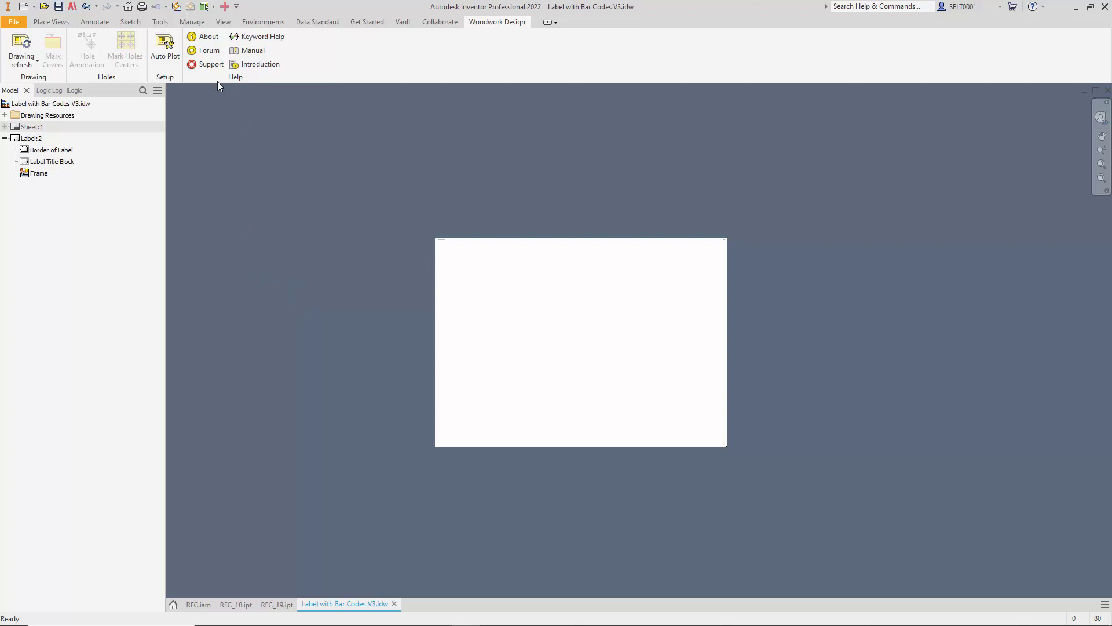
left_click(165, 49)
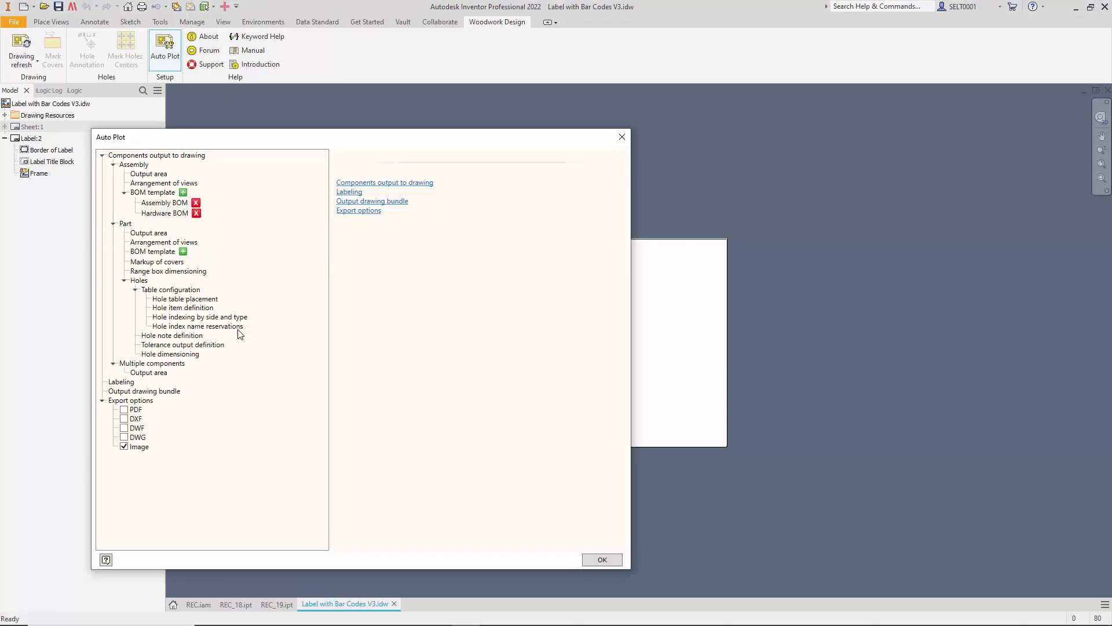
left_click(118, 401)
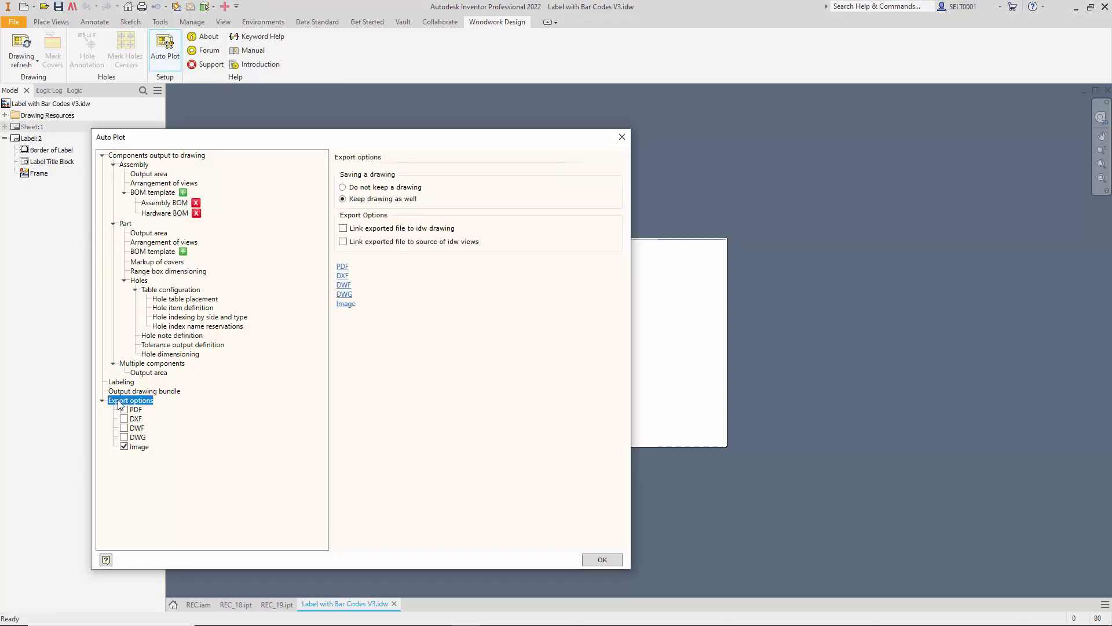
left_click(342, 188)
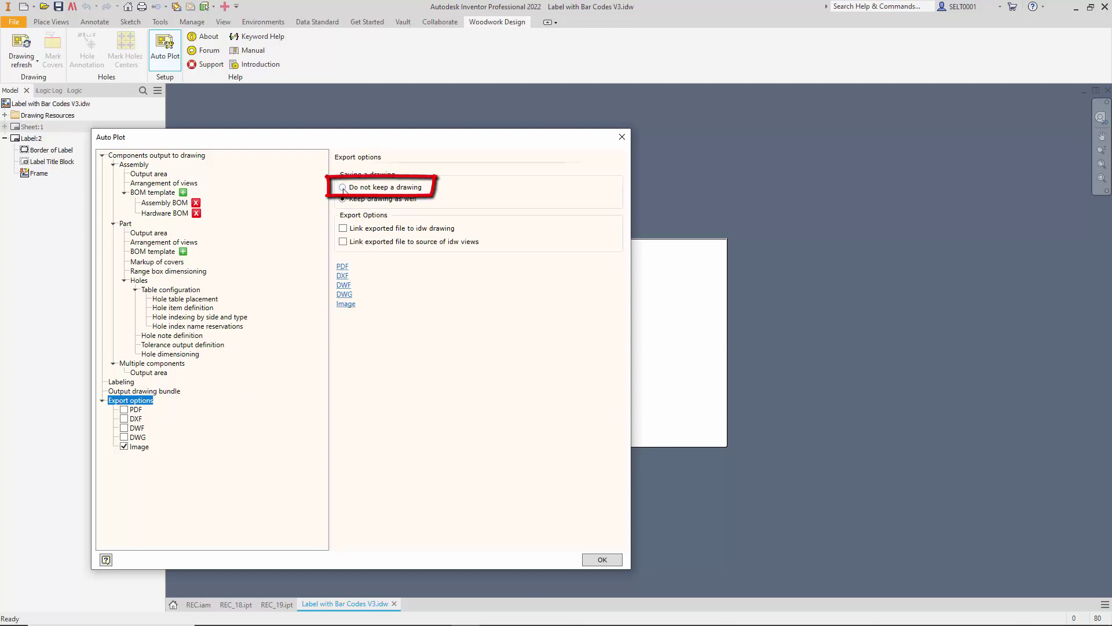
left_click(148, 451)
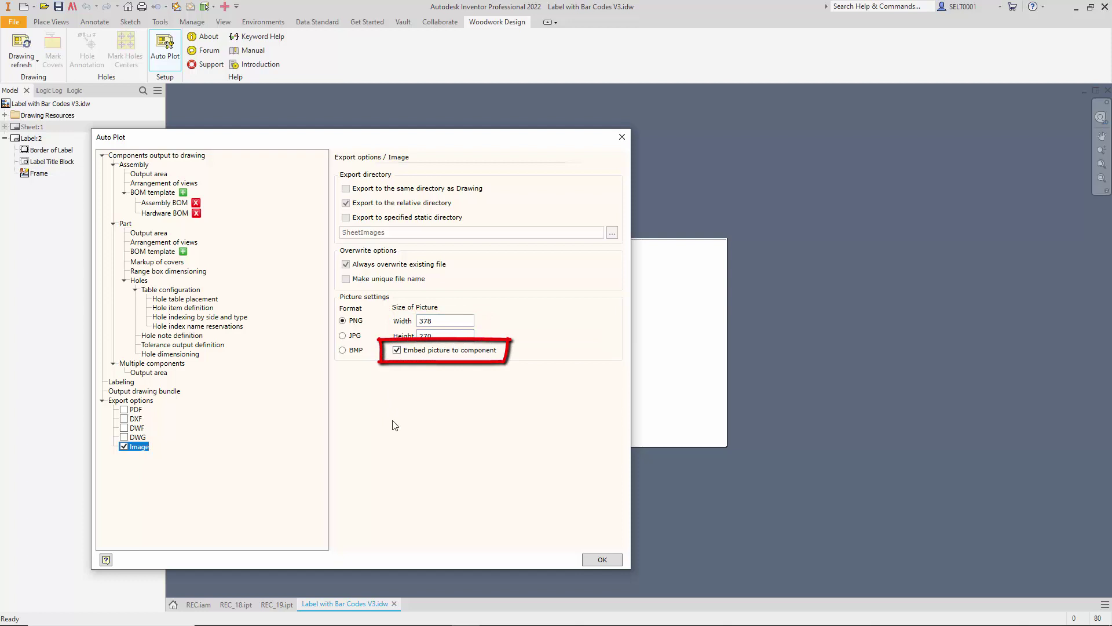
left_click(603, 559)
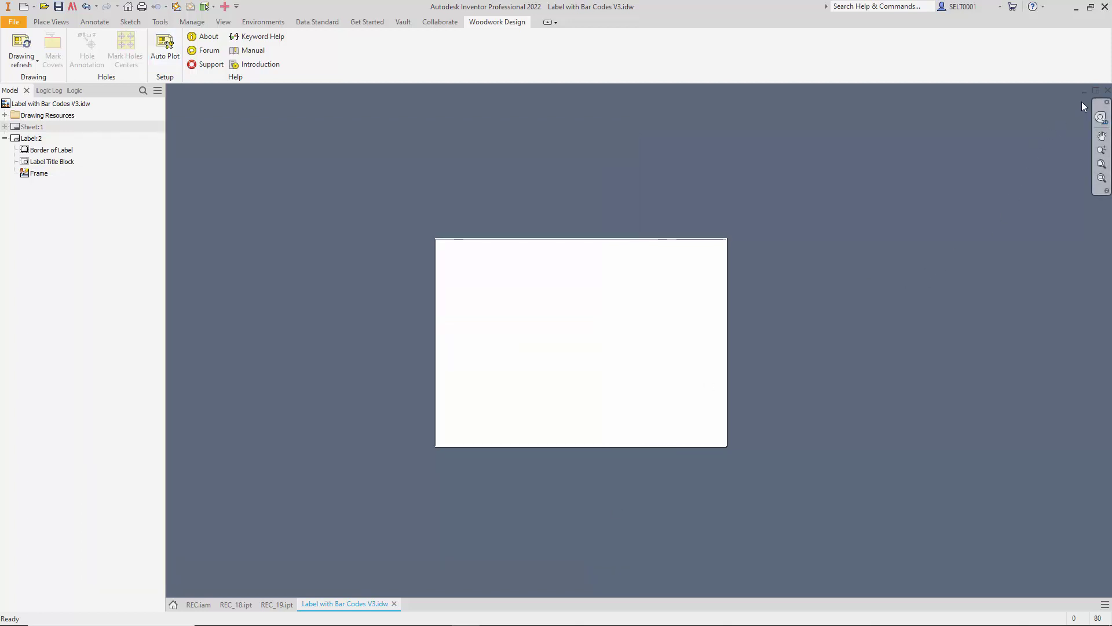
- Save and close Label with Bar Codes V3.idw, then run BOM on REC.iam
left_click(1107, 90)
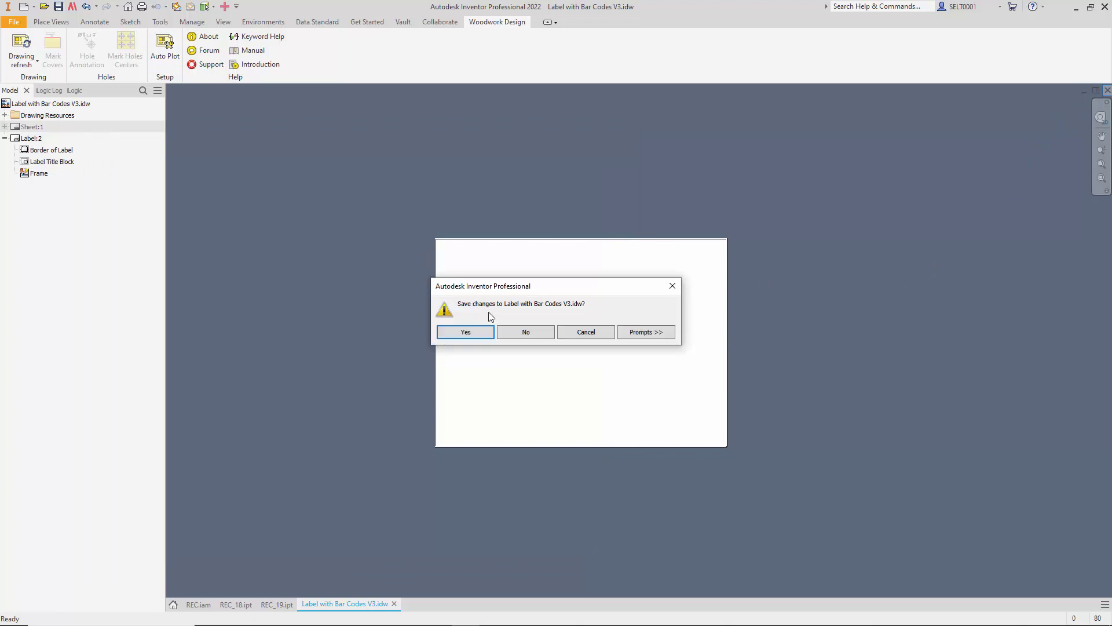
left_click(467, 332)
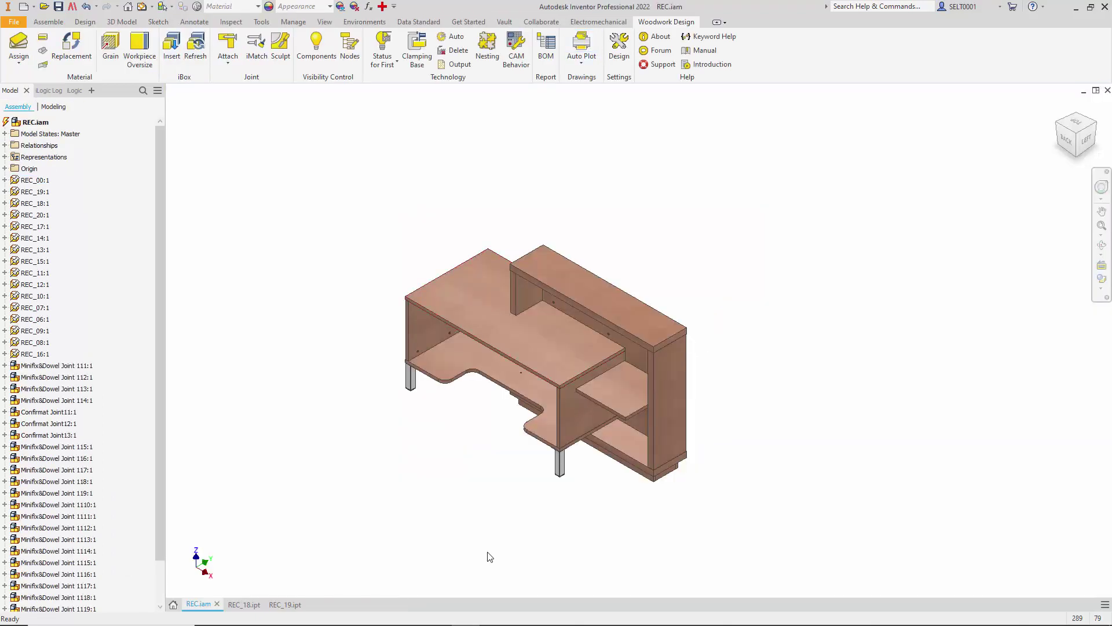
left_click(546, 46)
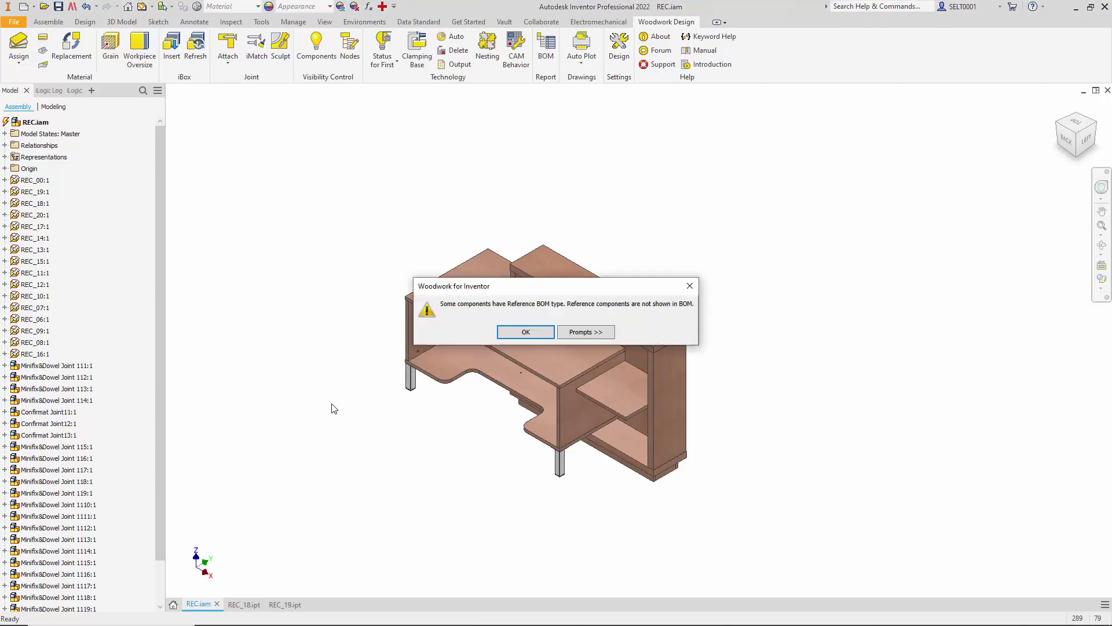
- Dismiss the reference BOM warning and open the BOM's label print template
left_click(540, 331)
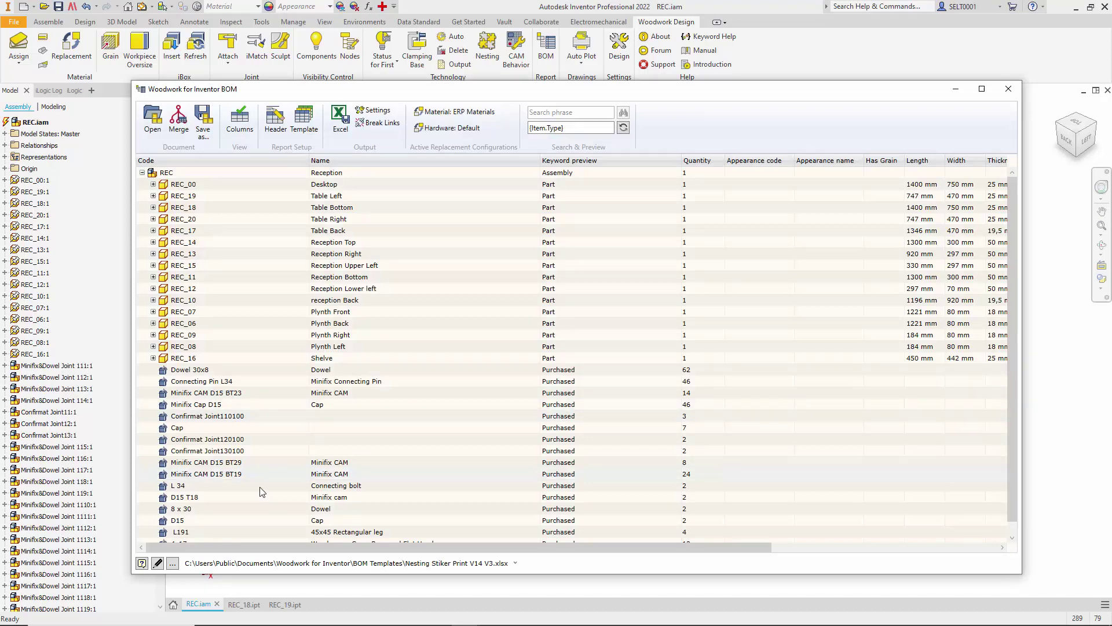
left_click(159, 564)
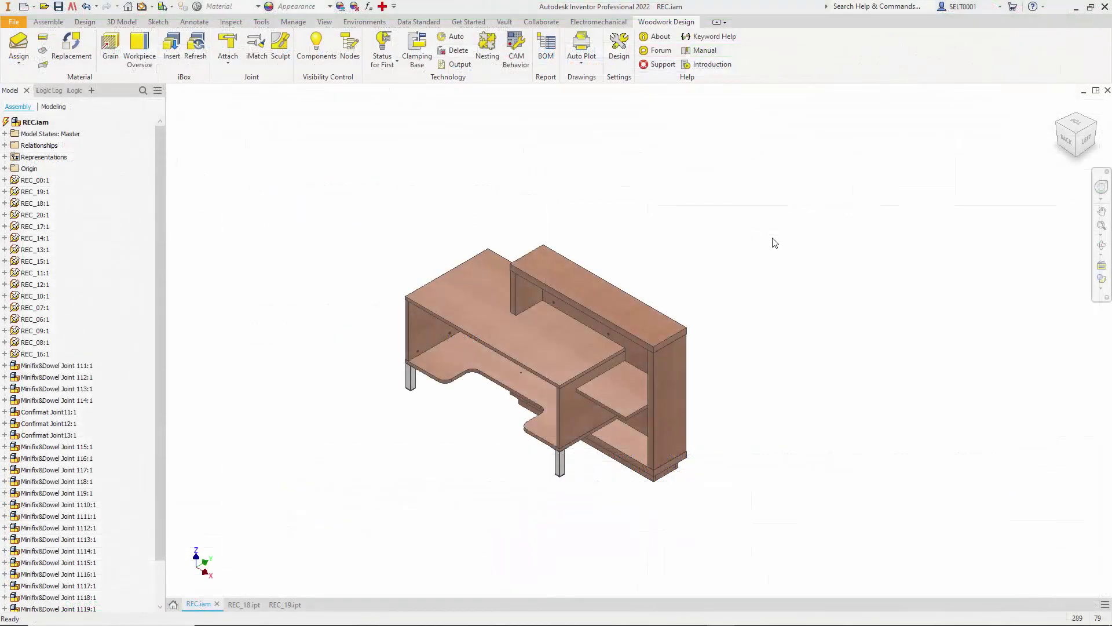
- Generate CNC technology for the desk parts using the Woodwop for Nesting router
left_click(452, 36)
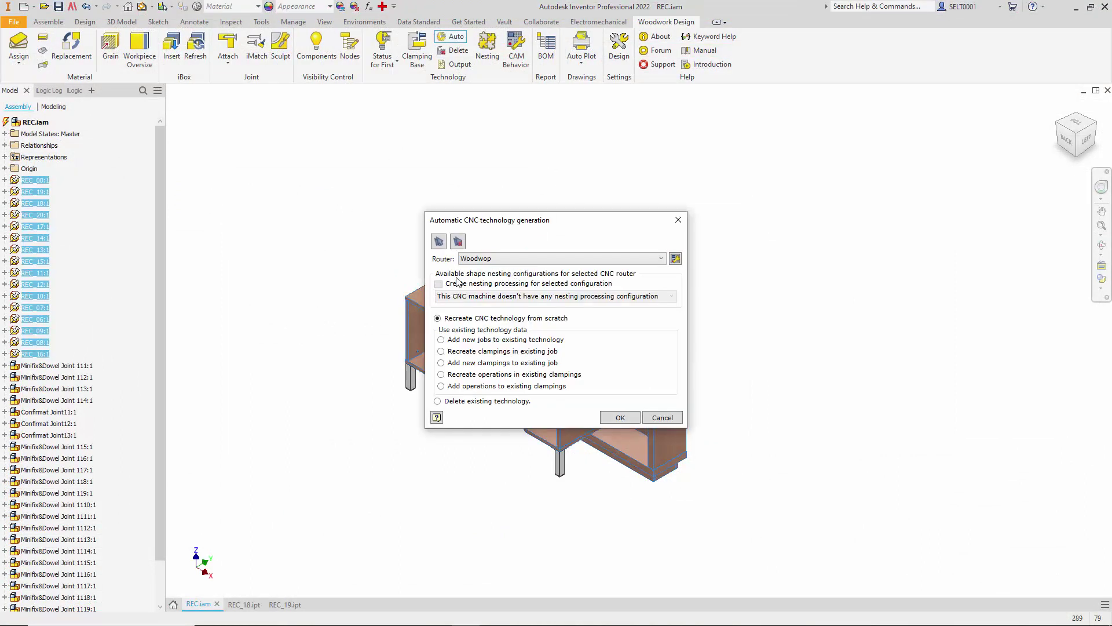
left_click(487, 259)
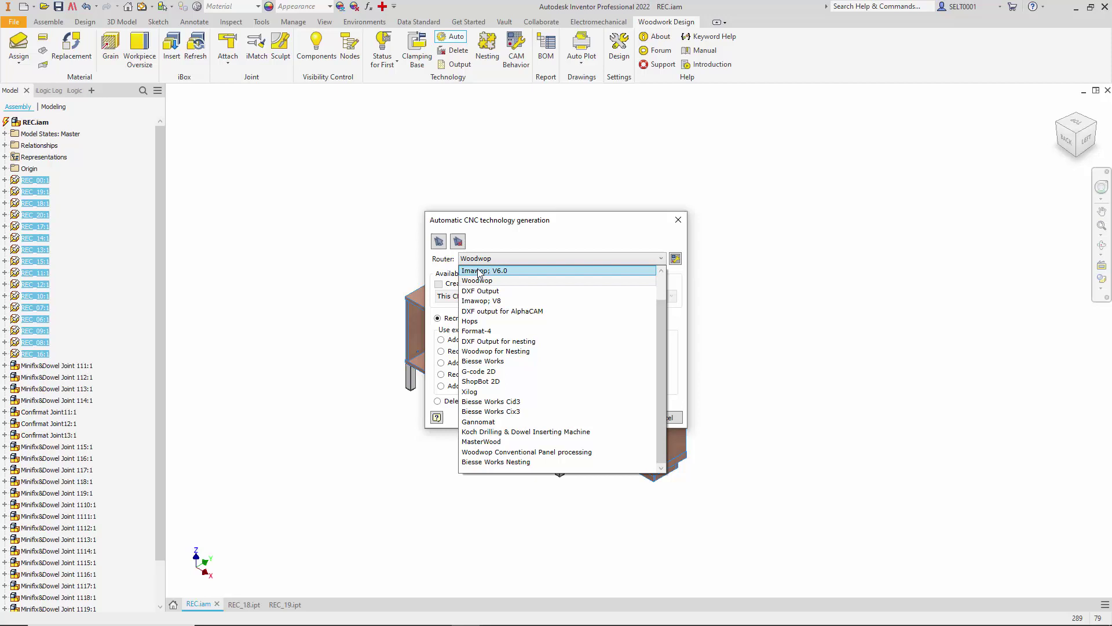
left_click(476, 351)
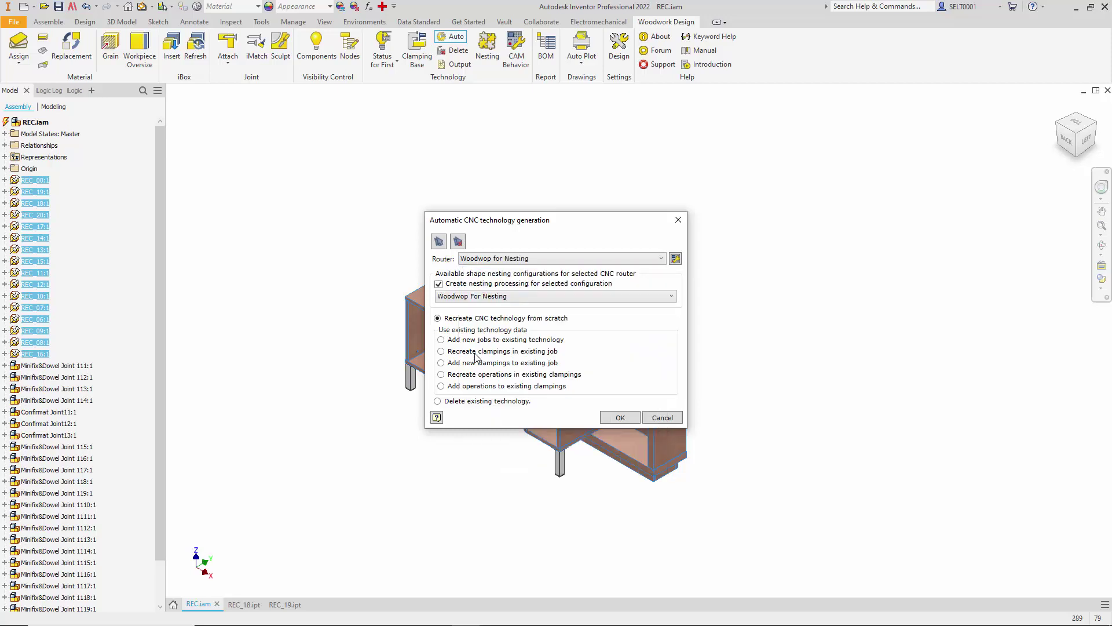
left_click(618, 418)
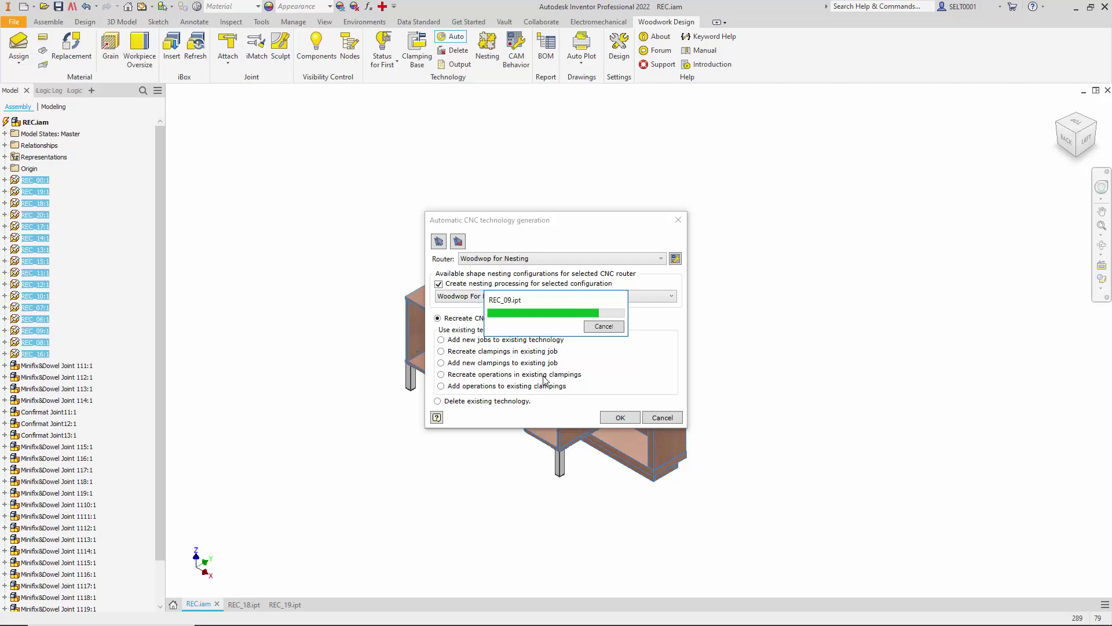
left_click(641, 385)
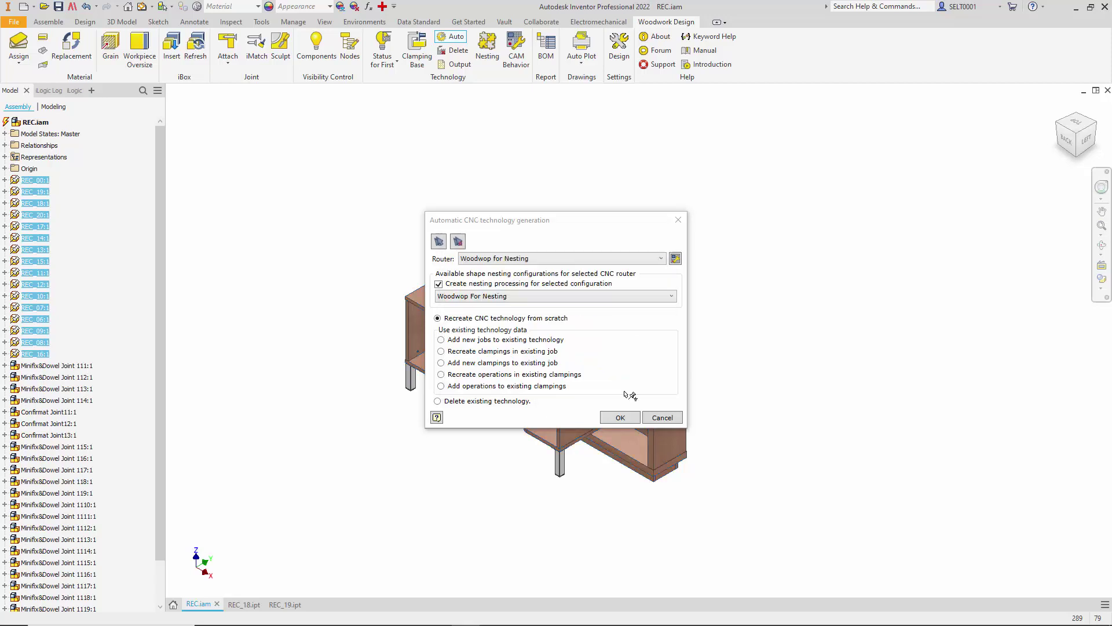
left_click(620, 417)
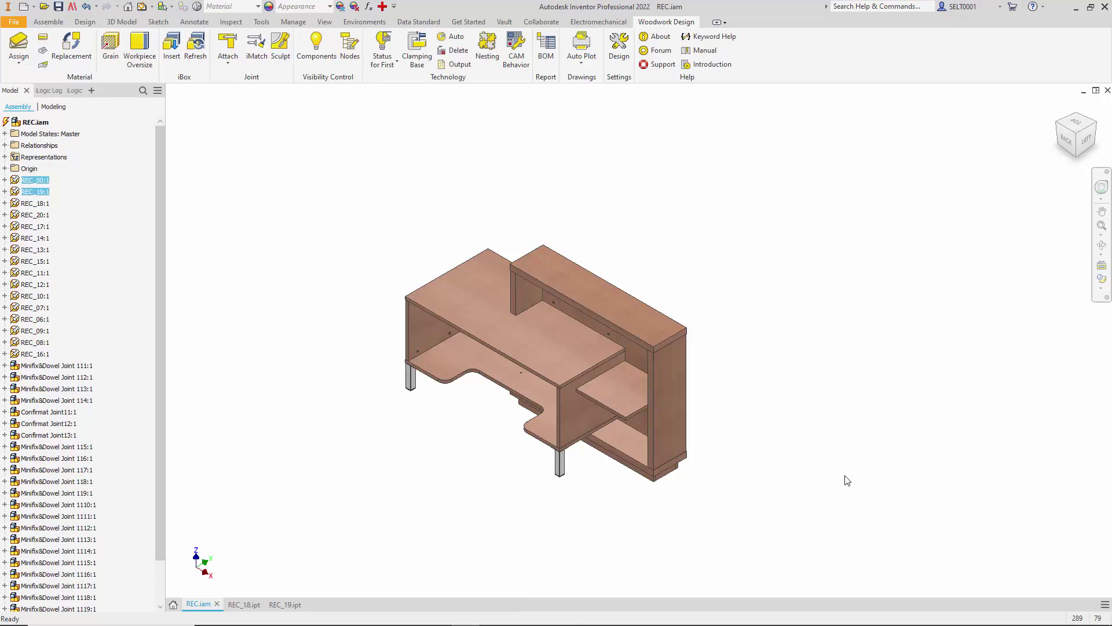
- Start Auto Plot for all desk parts, saving drawings in the active document directory
left_click(582, 42)
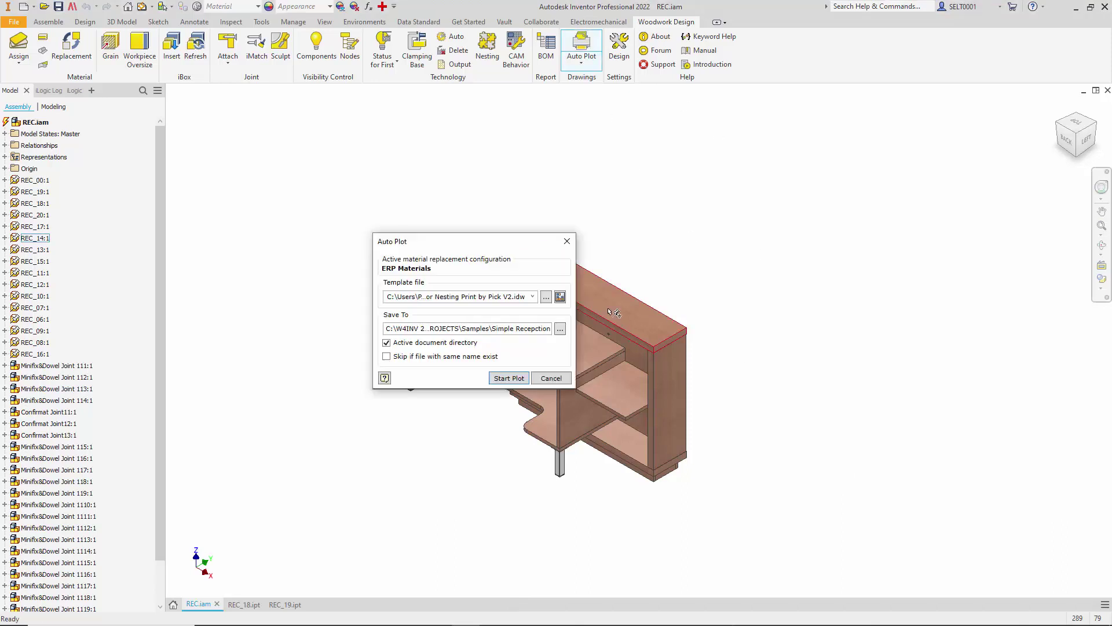
left_click(509, 379)
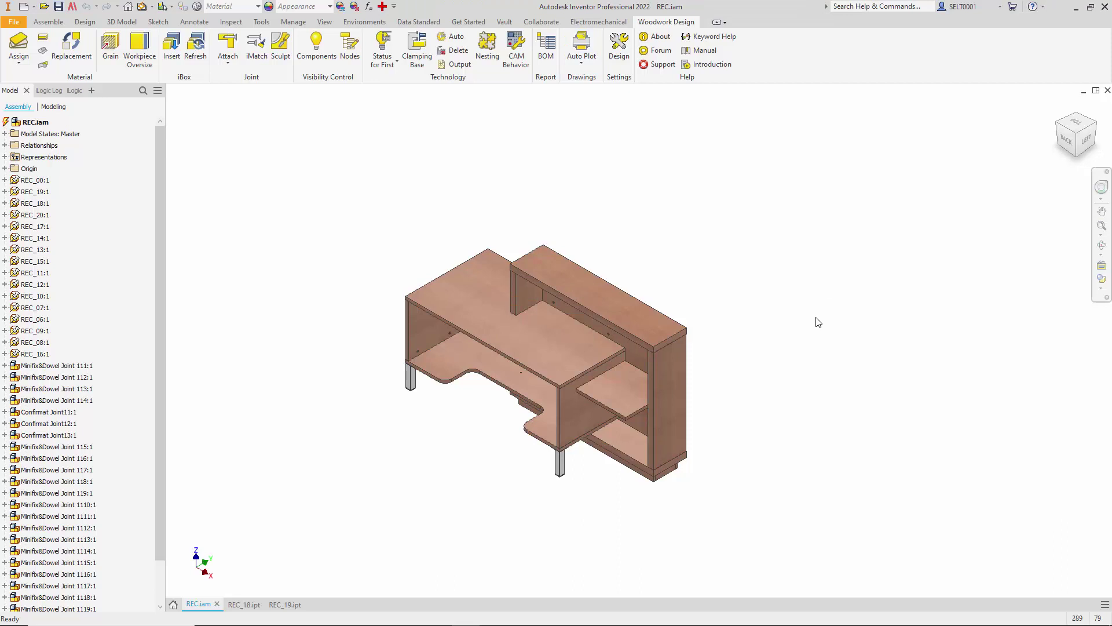
- Run nesting on all of the assembly's part occurrences
left_click(491, 52)
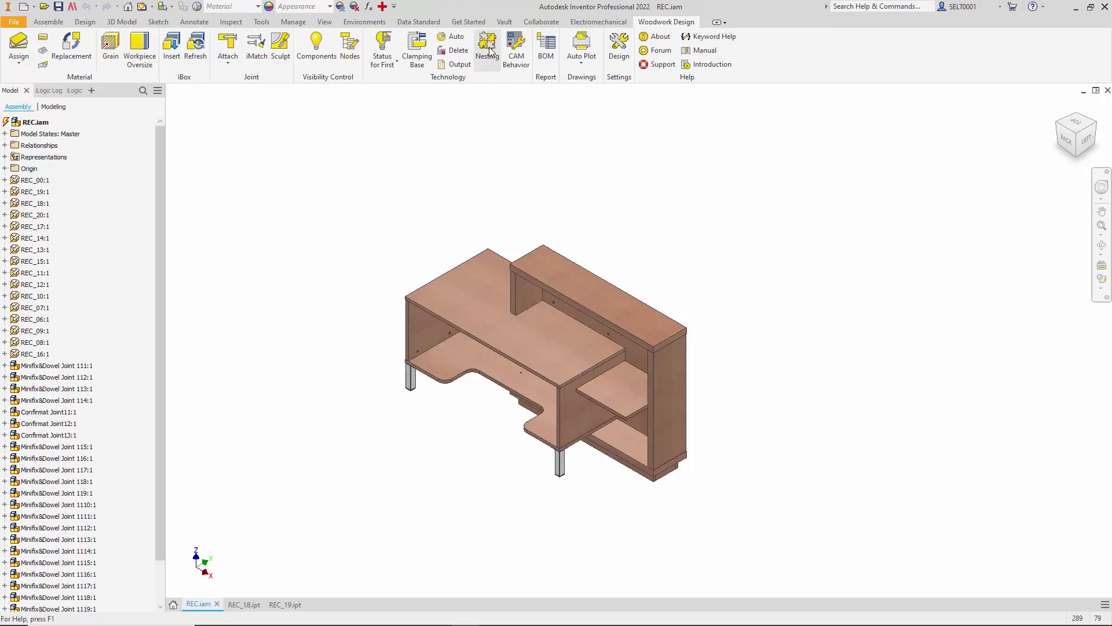
key("ctrl+a")
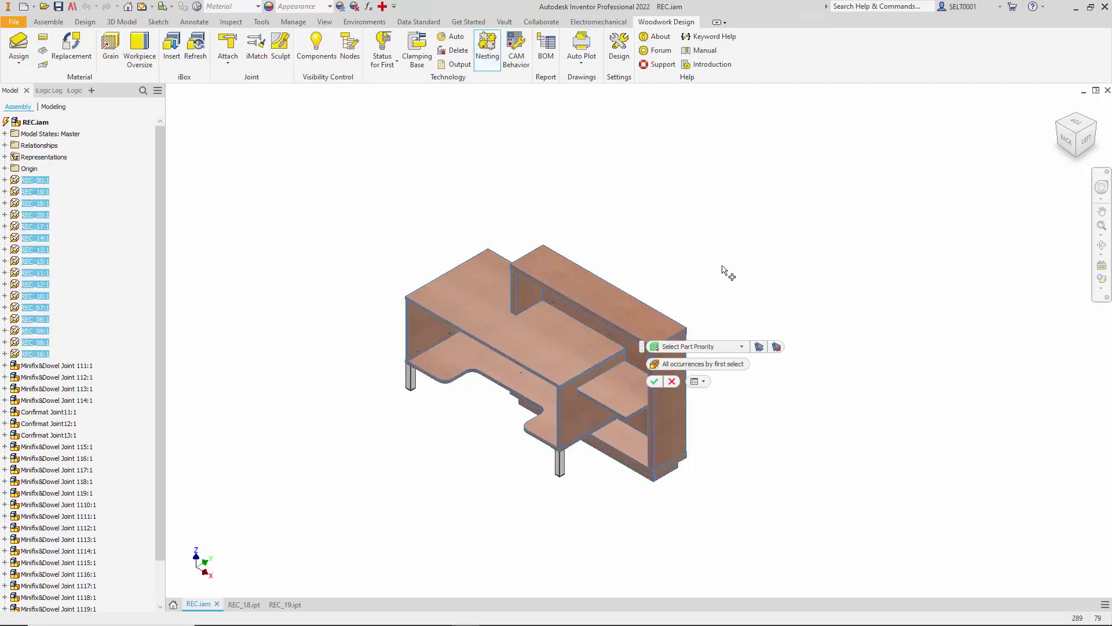
left_click(655, 381)
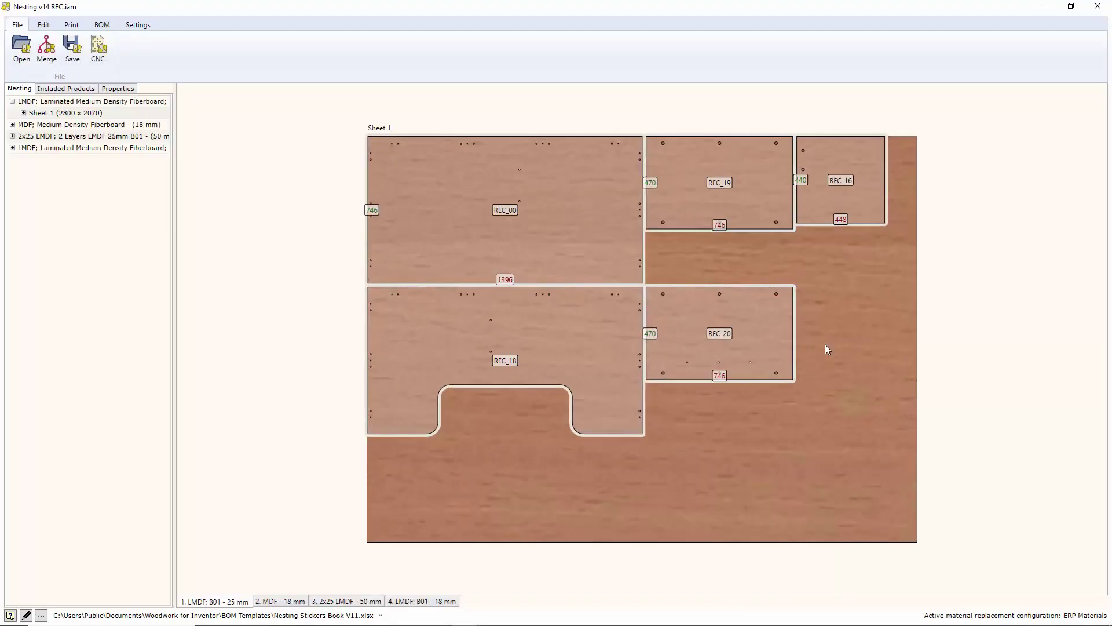
- Rearrange Sheet 1 so REC_20 sits directly under REC_19 and REC_16 under REC_20
left_click(698, 326)
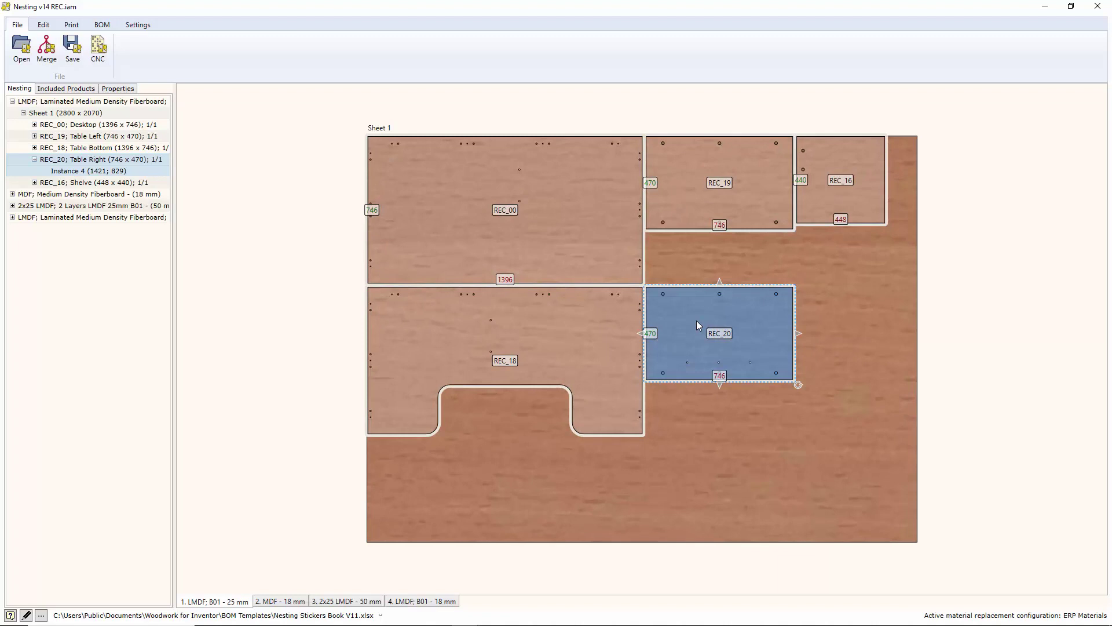
left_click_drag(697, 321, 670, 240)
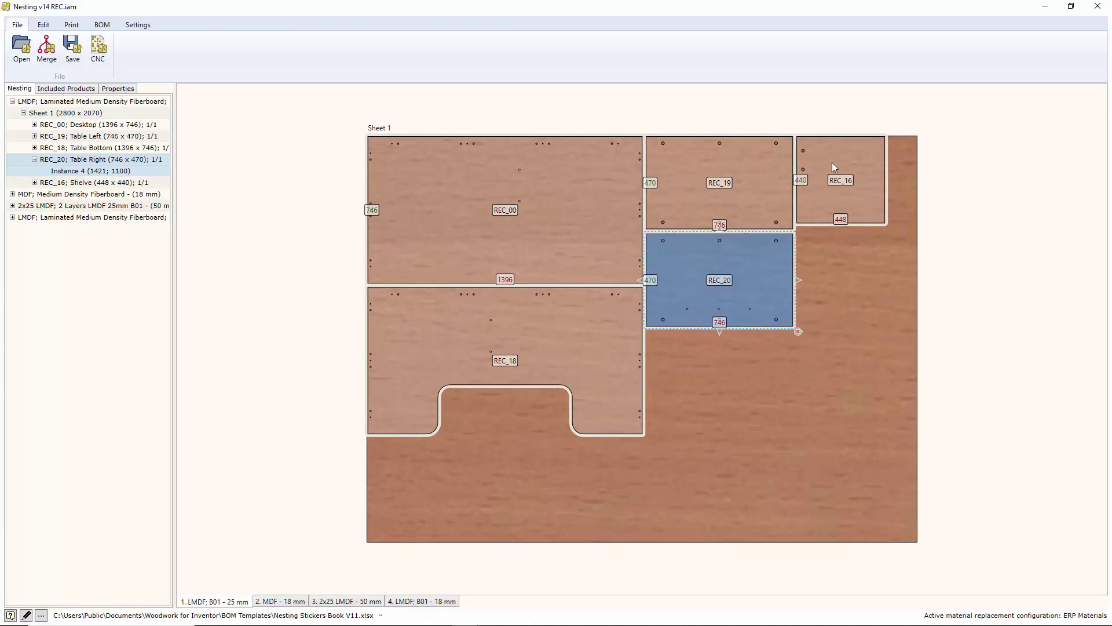
left_click_drag(832, 162, 671, 320)
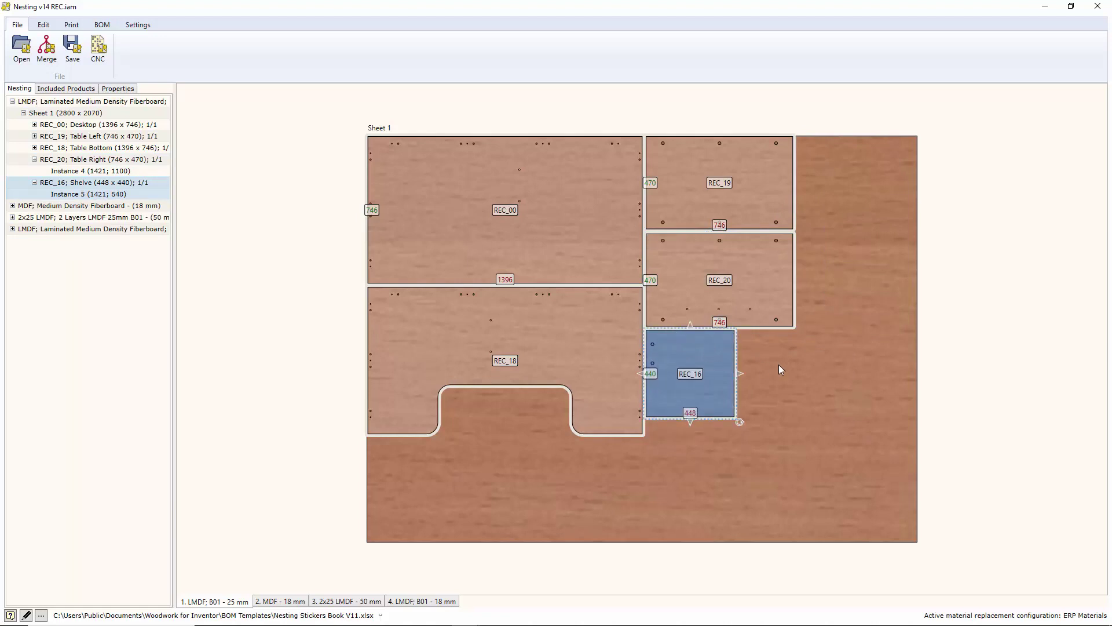
left_click(779, 364)
left_click(70, 24)
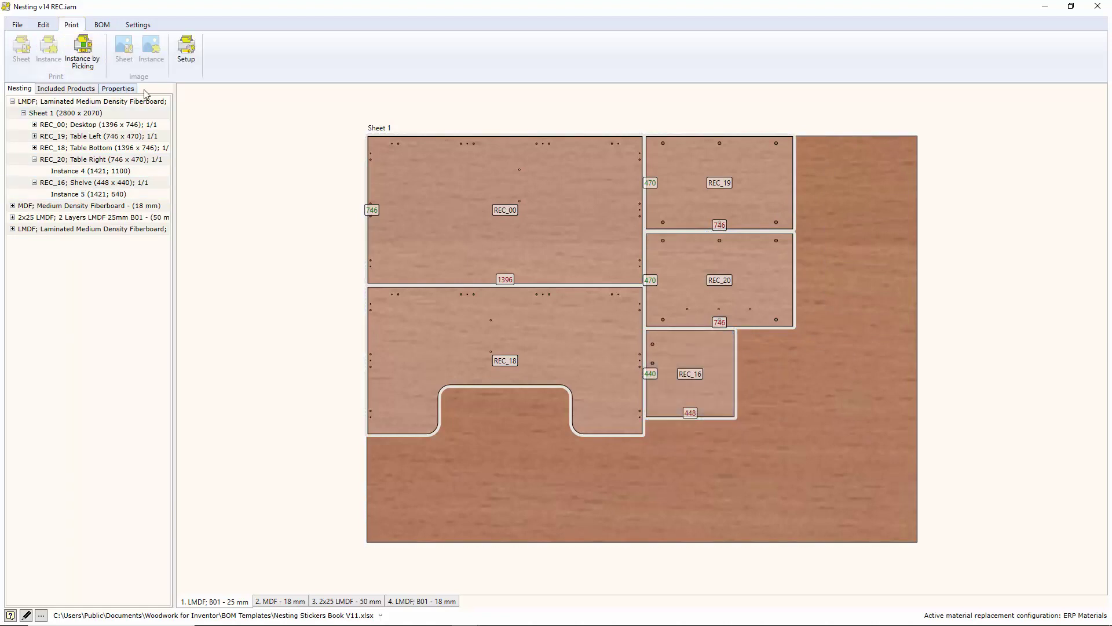
- Review the Print By Pick label settings in the print setup
left_click(184, 55)
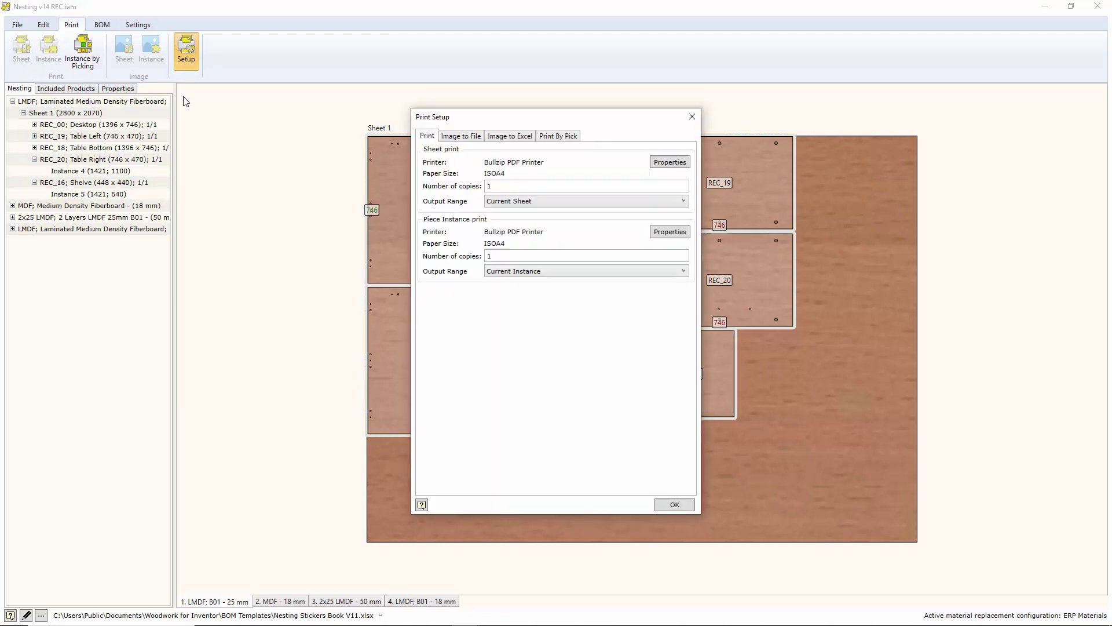
left_click(552, 137)
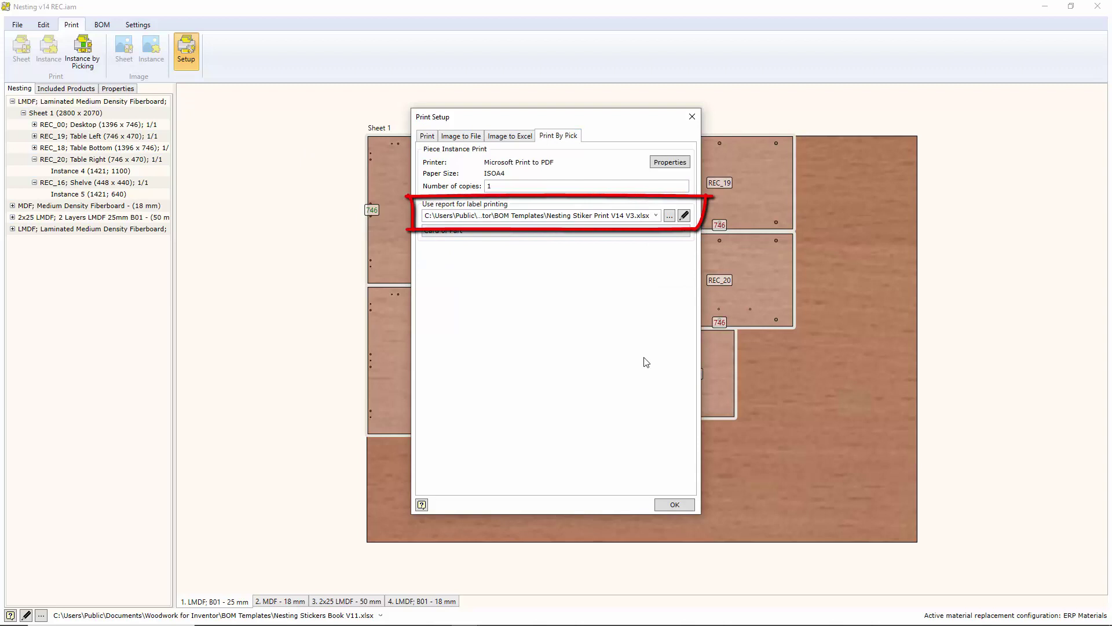
left_click(675, 505)
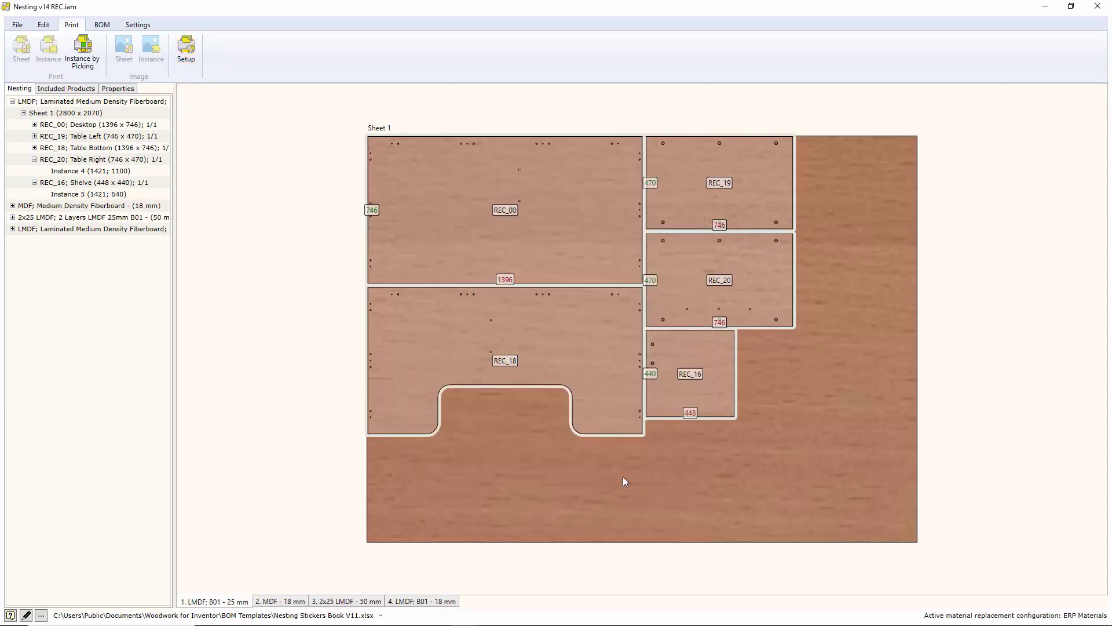
- Generate the CNC programs (4 files) in subfolders by material and thickness
left_click(17, 27)
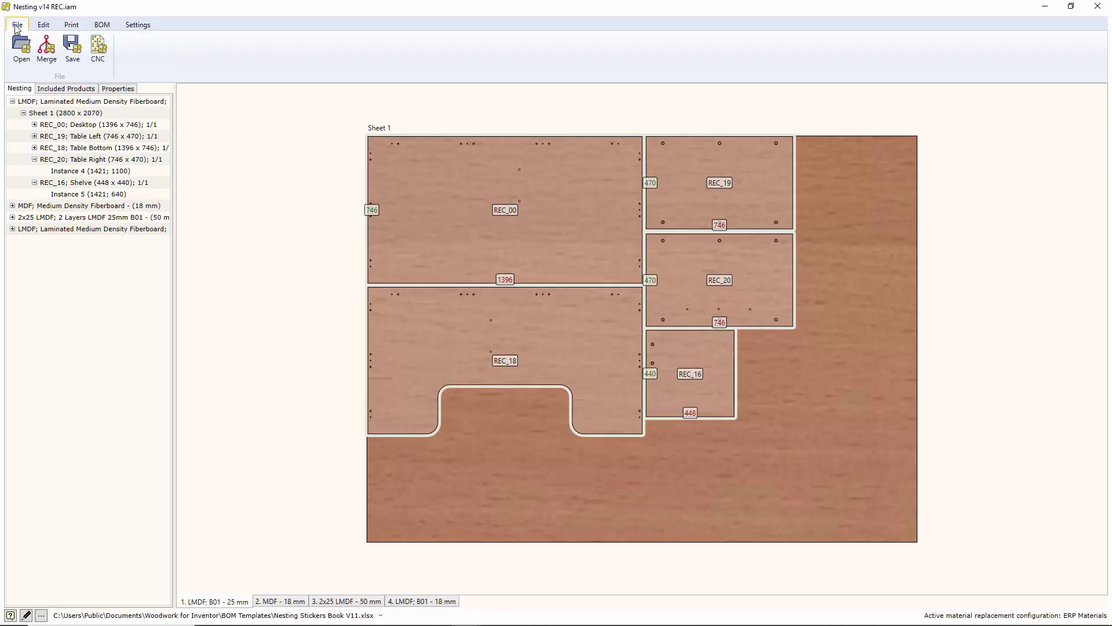
left_click(105, 54)
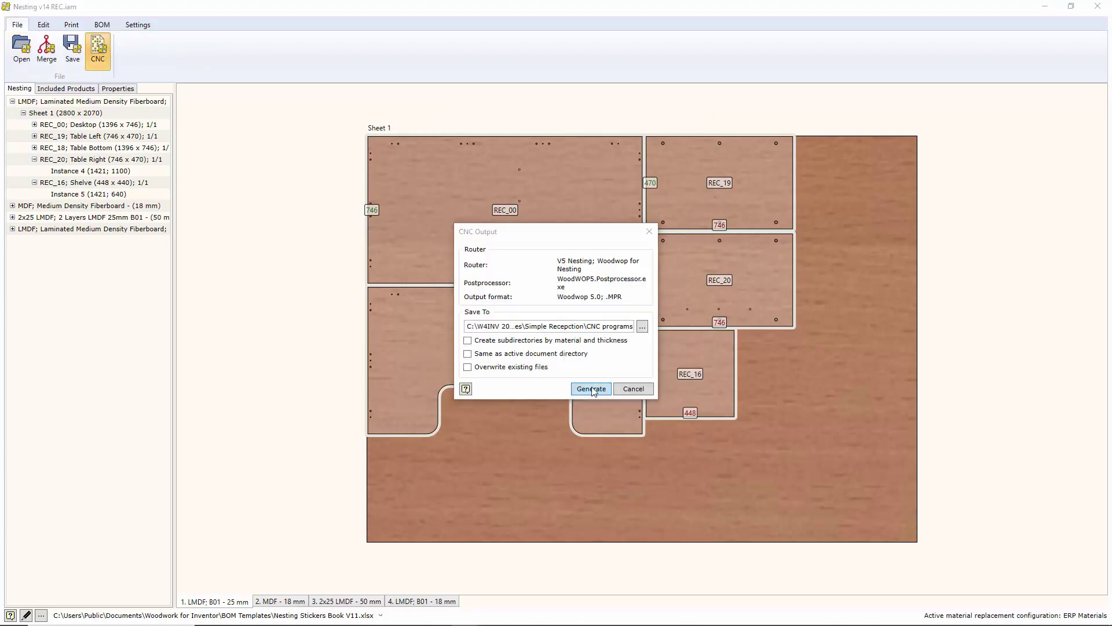
left_click(477, 342)
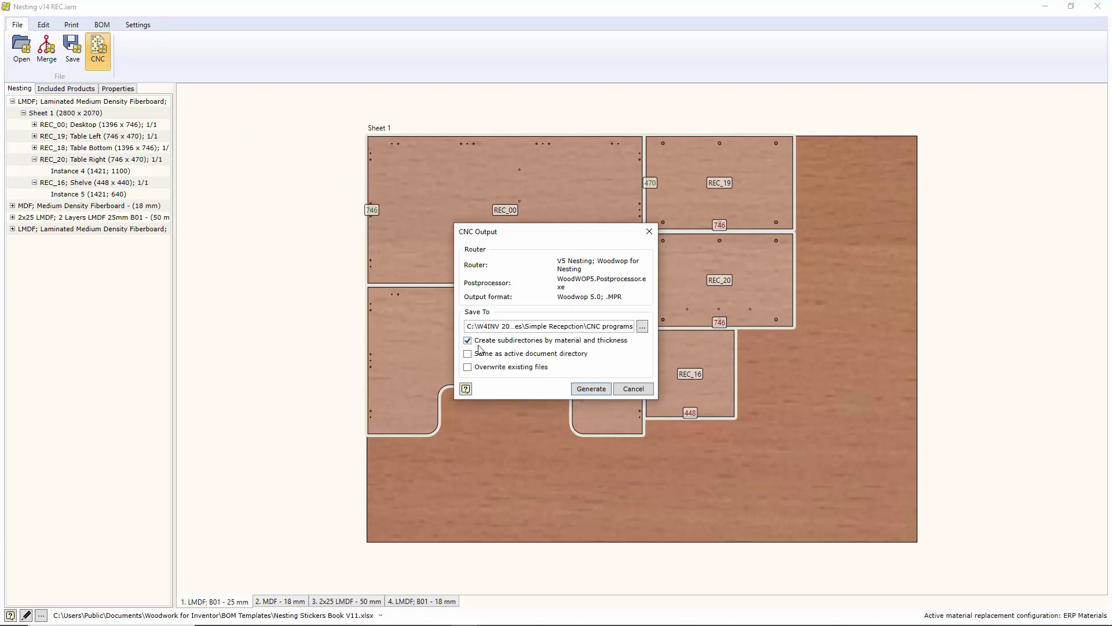
left_click(599, 392)
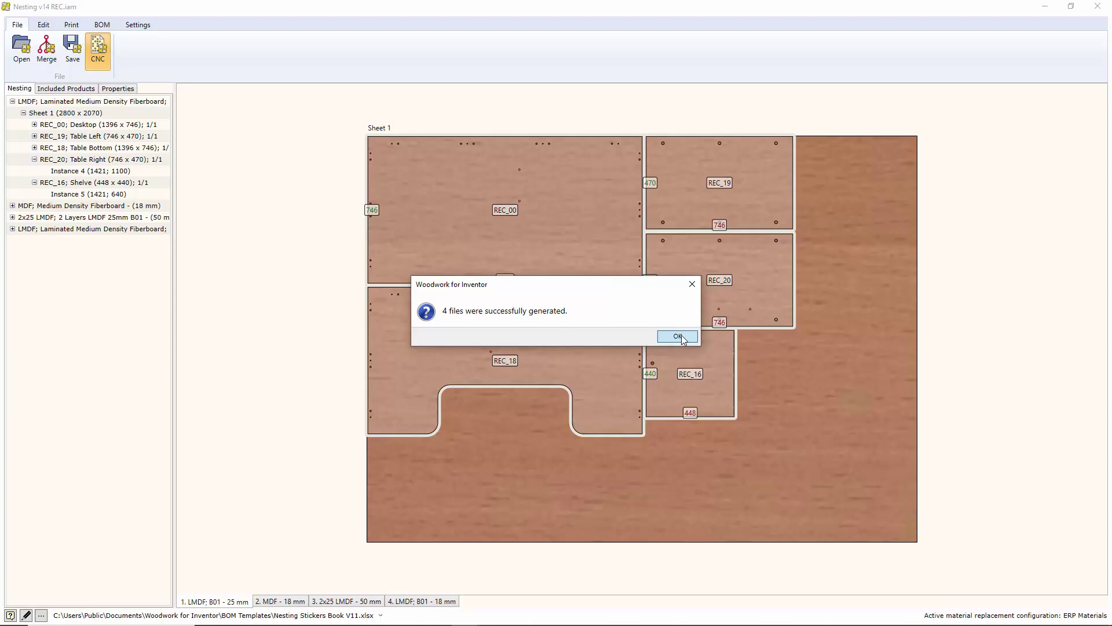
left_click(679, 336)
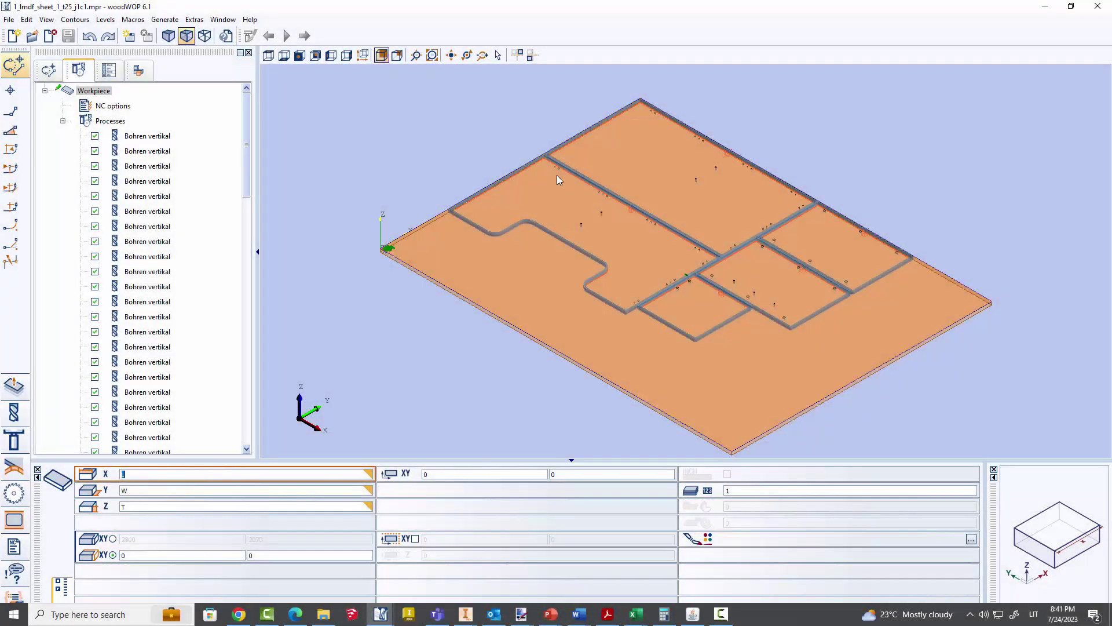
- Inspect the 1_lmdf_sheet_1_t25_j1c1.mpr sheet program in woodWOP's 3D view, then return to Nesting
left_click(415, 145)
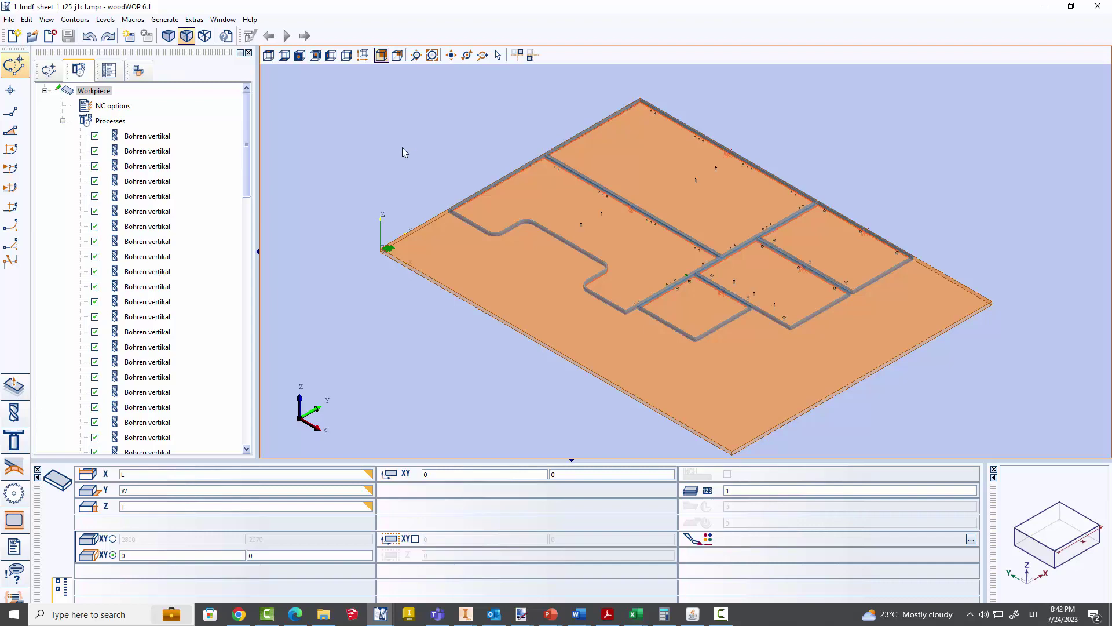
mouse_move(467, 619)
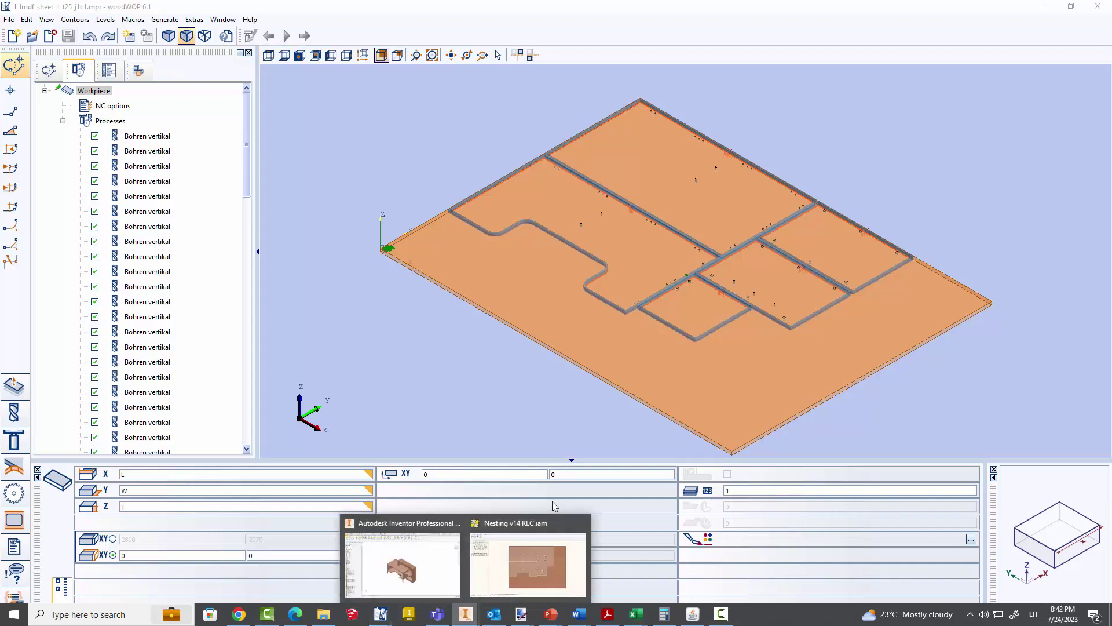
left_click(516, 562)
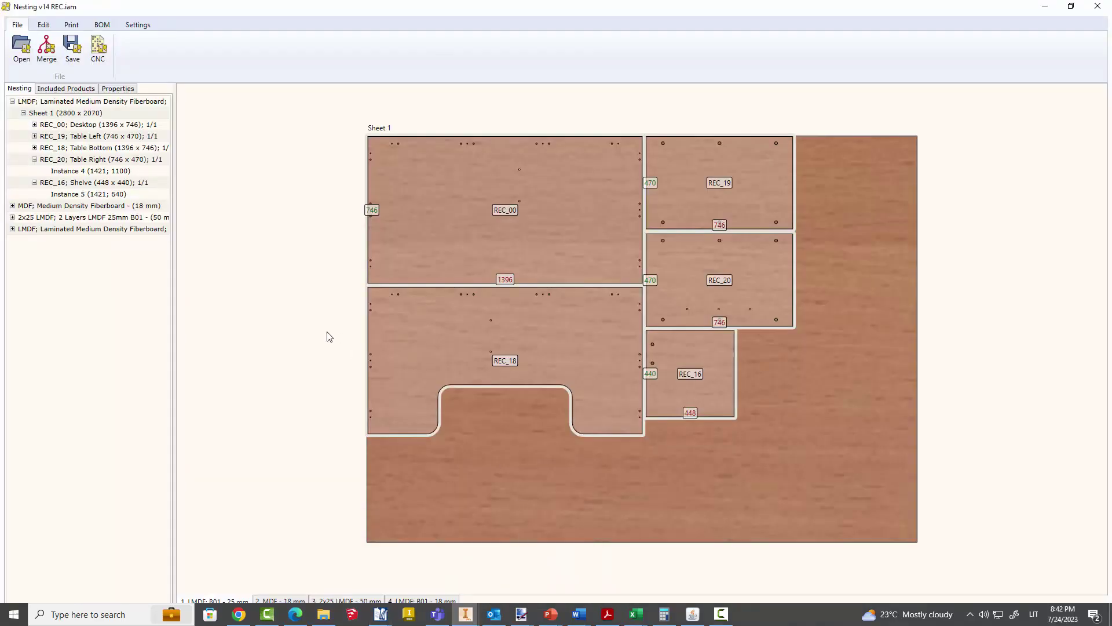
- Print barcode label PDFs for the picked parts REC_00, REC_18, REC_19 and REC_20
left_click(73, 25)
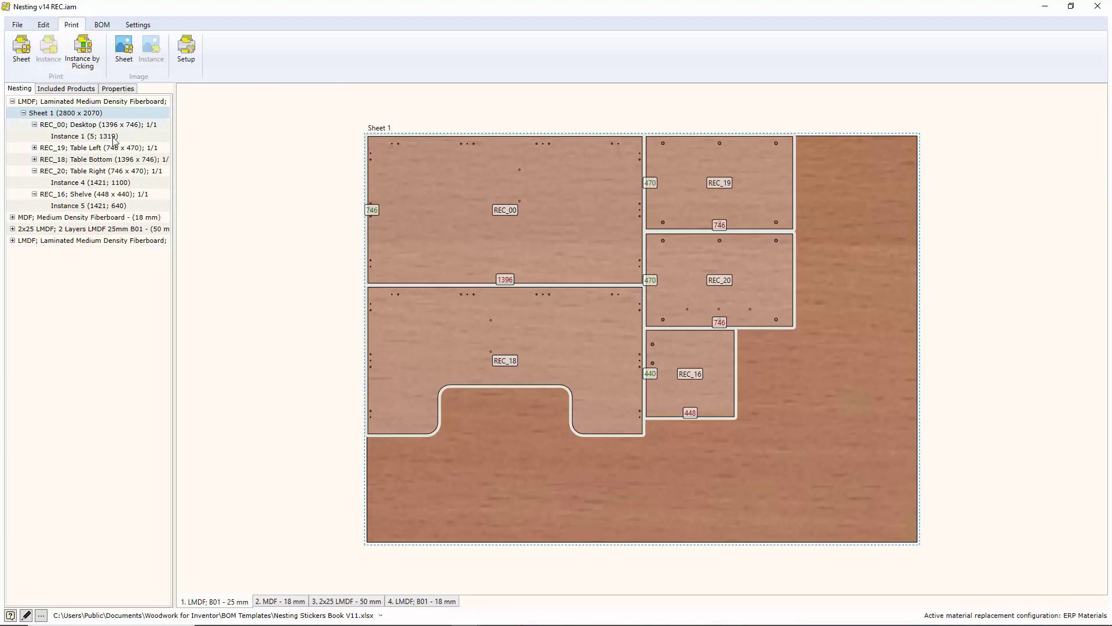
left_click(80, 55)
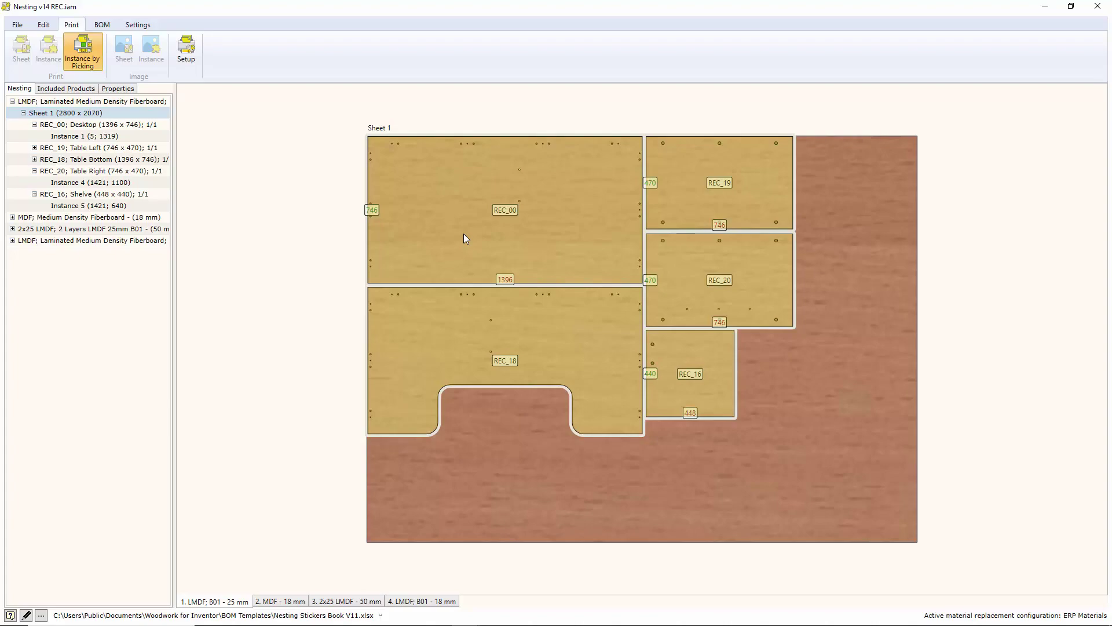
left_click(464, 234)
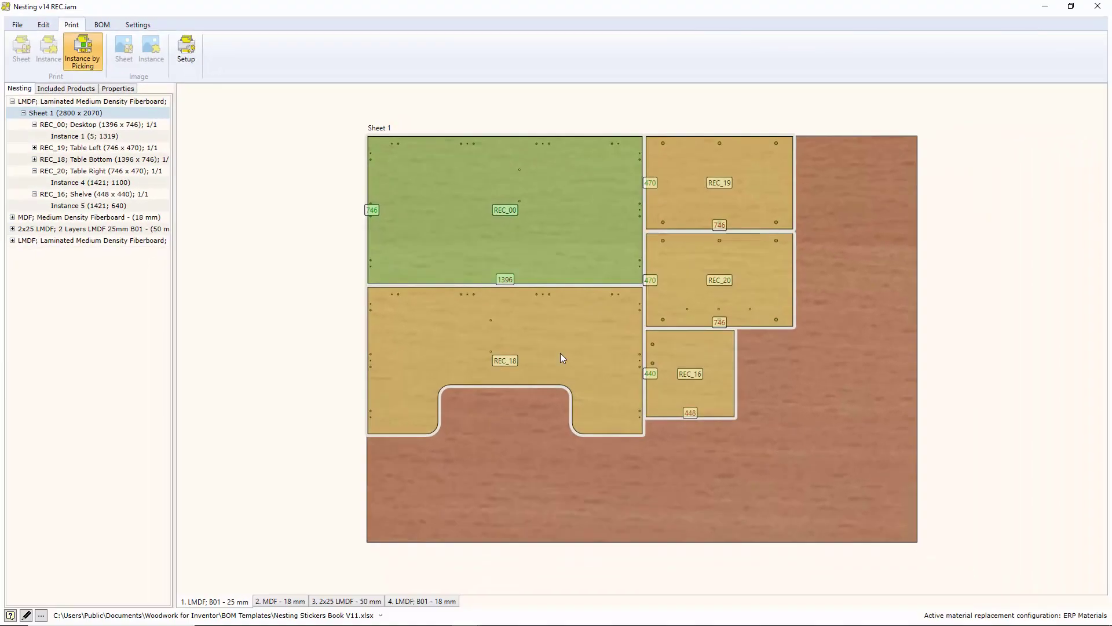
left_click(561, 353)
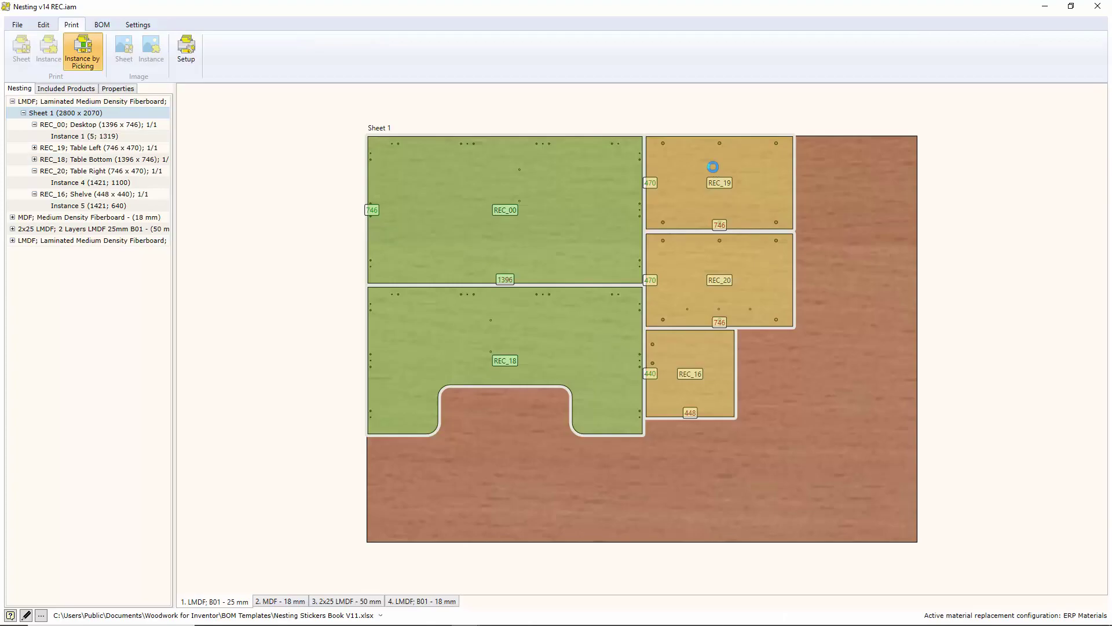
left_click(712, 168)
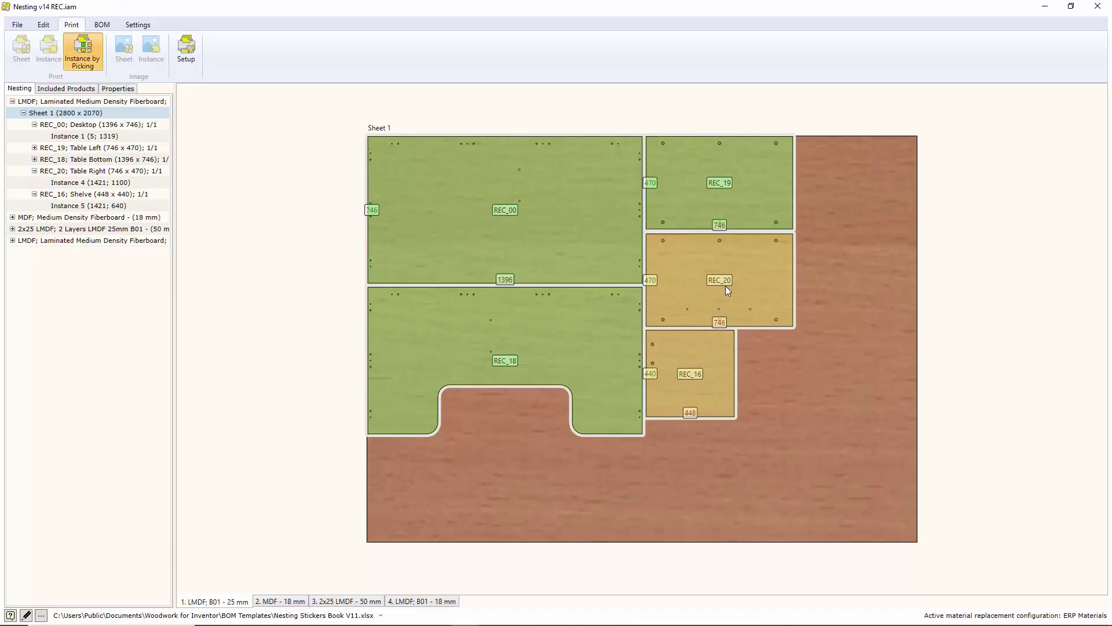
left_click(726, 287)
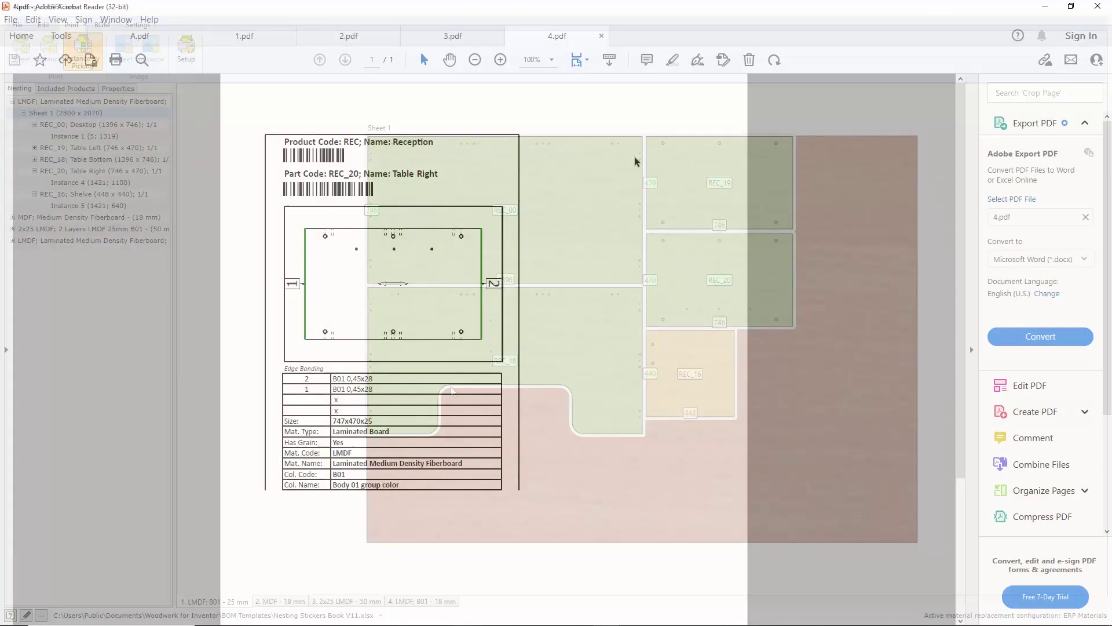